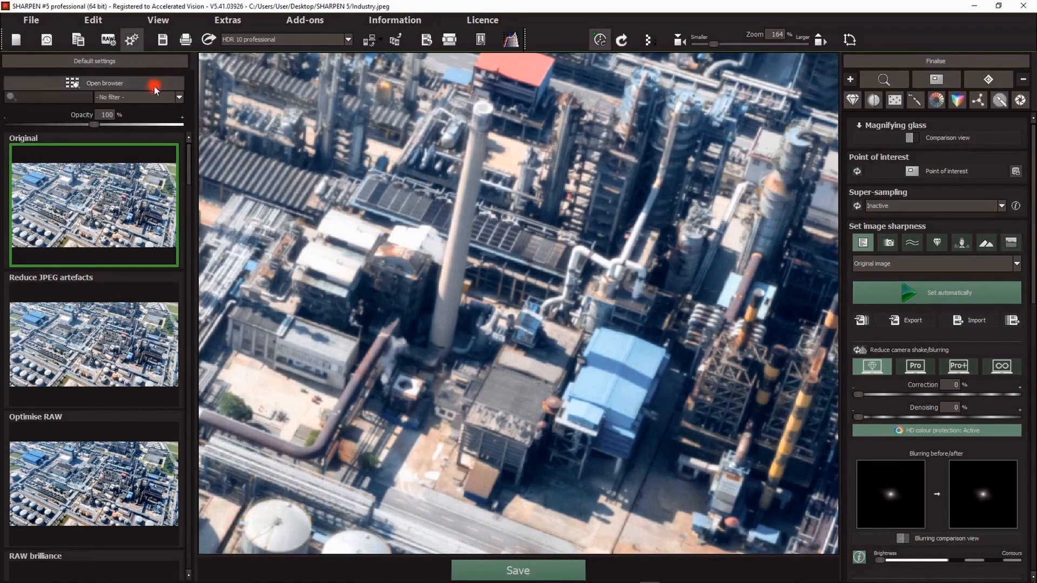
# Step: Open the RAW development window and close it again without applying changes
pyautogui.click(107, 40)
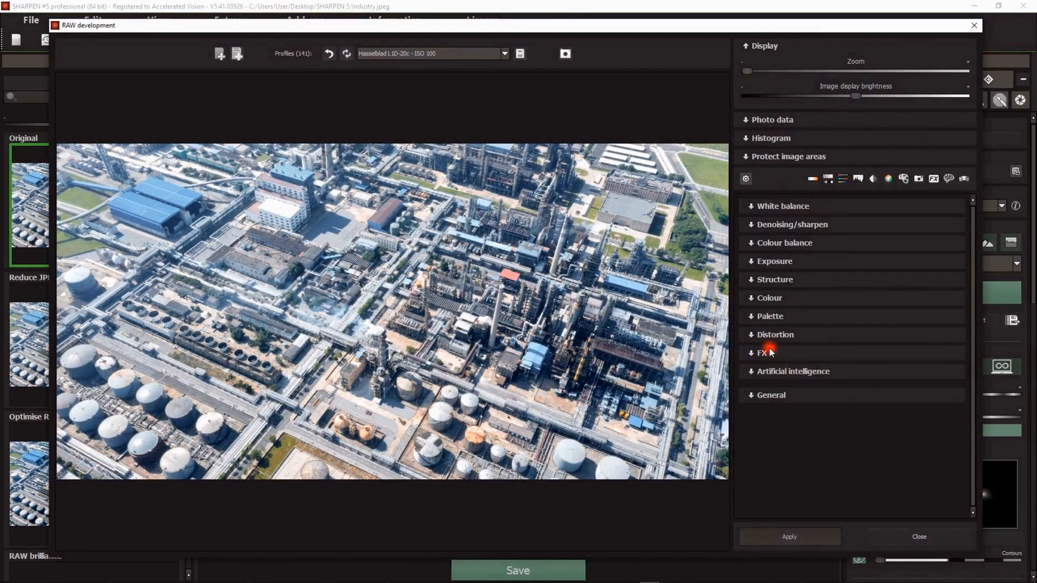
pyautogui.click(918, 536)
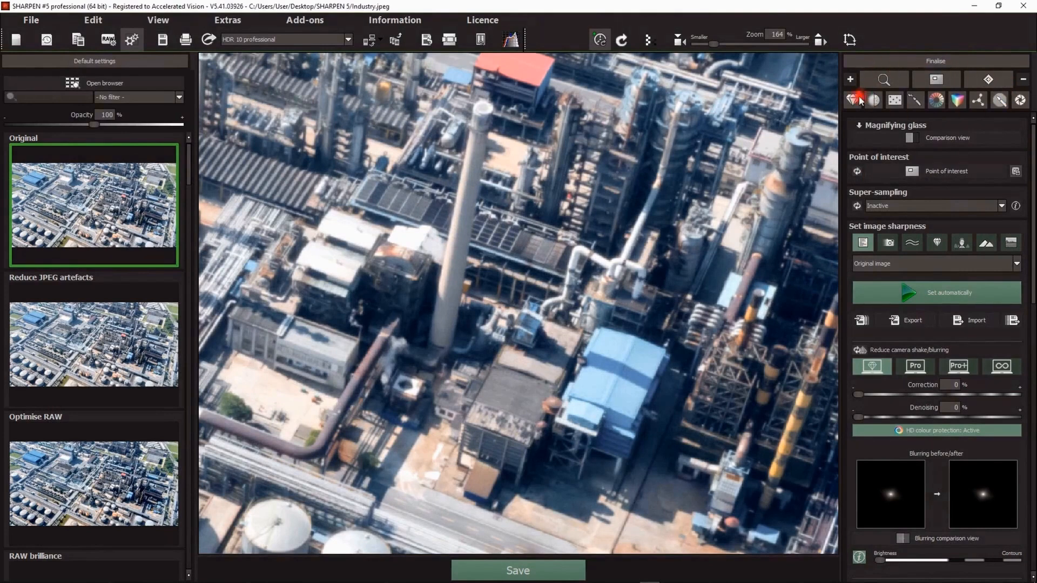
# Step: Collapse all finishing panels, then show only the magnifying glass, super-sampling and image sharpness panels
pyautogui.click(1022, 80)
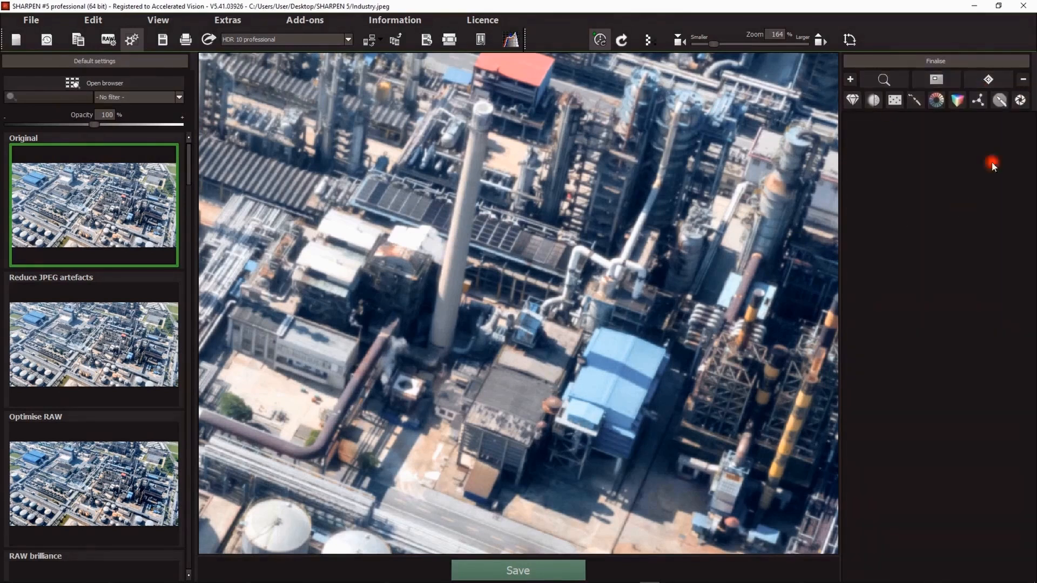
pyautogui.click(883, 81)
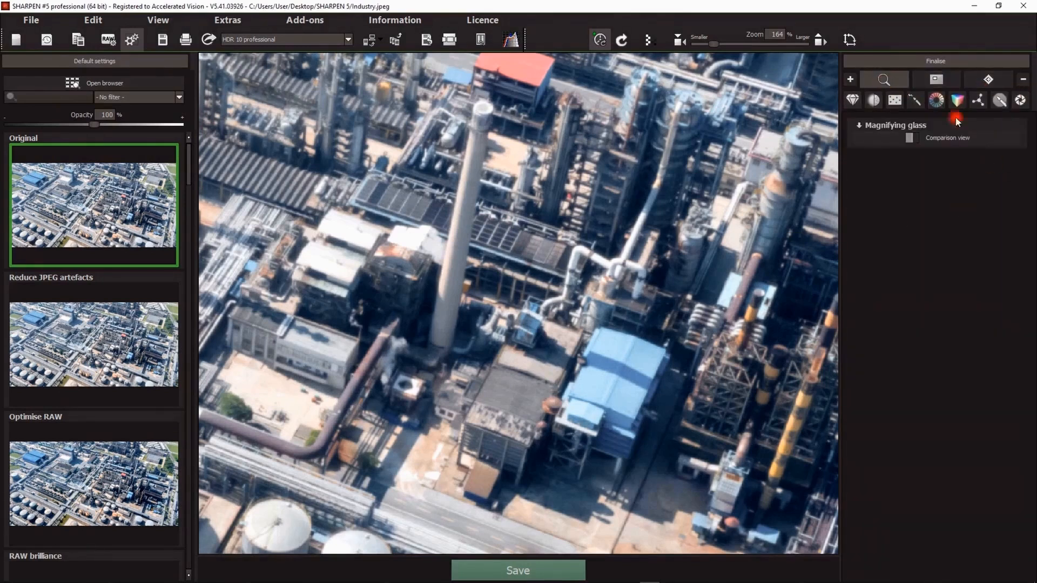
pyautogui.click(977, 75)
pyautogui.click(852, 100)
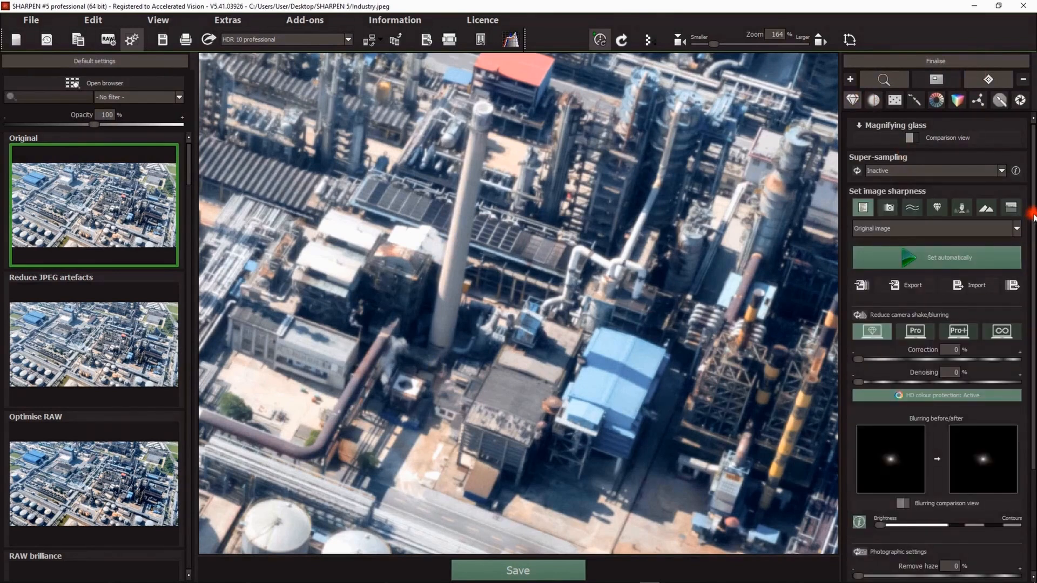
# Step: Set the image sharpness automatically for the industrial photo
pyautogui.moveTo(1033, 217); pyautogui.dragTo(1033, 242)
pyautogui.click(907, 222)
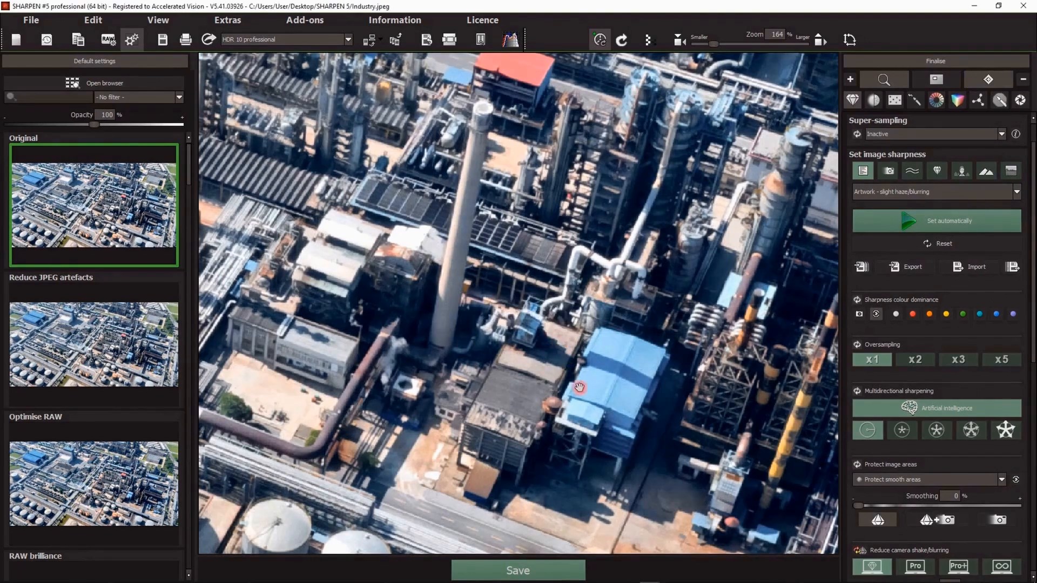
# Step: Zoom into the pipes and buildings and review the sharpness, oversampling and camera shake settings
pyautogui.scroll(1, 549, 413)
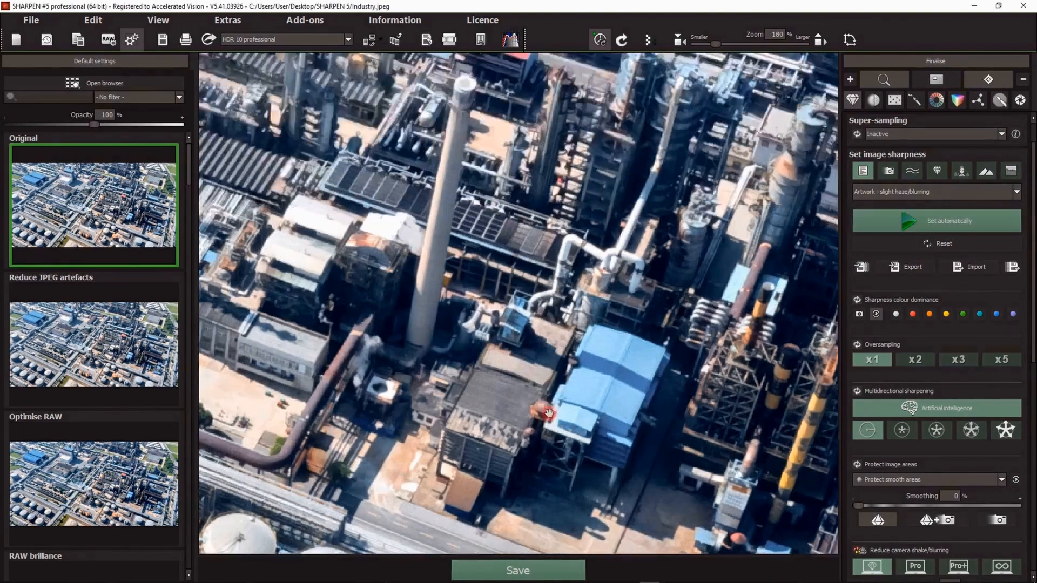
pyautogui.scroll(5, 548, 414)
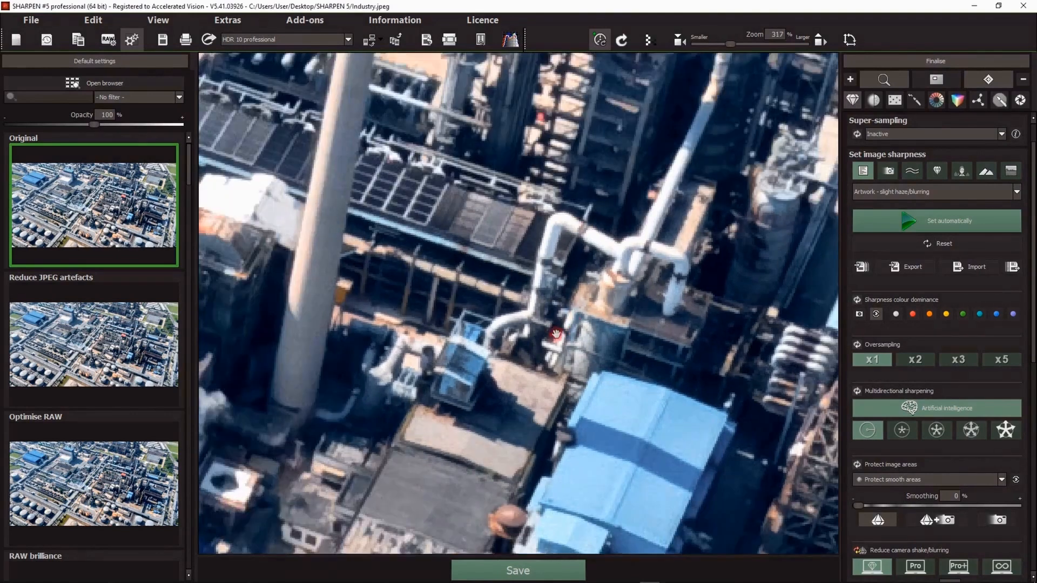
pyautogui.moveTo(577, 325); pyautogui.dragTo(564, 342)
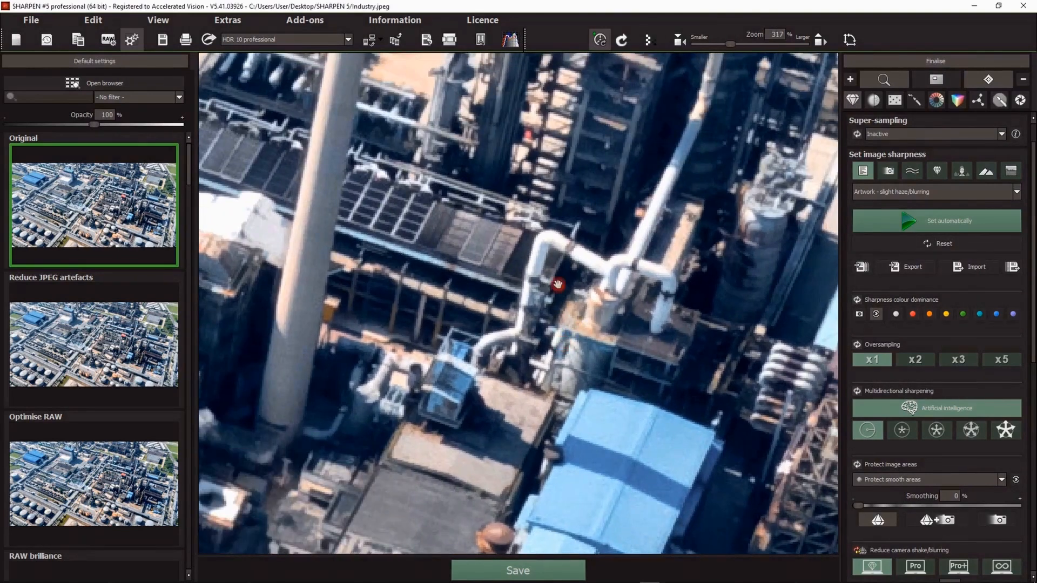
pyautogui.scroll(-2, 653, 333)
pyautogui.moveTo(643, 356); pyautogui.dragTo(601, 330)
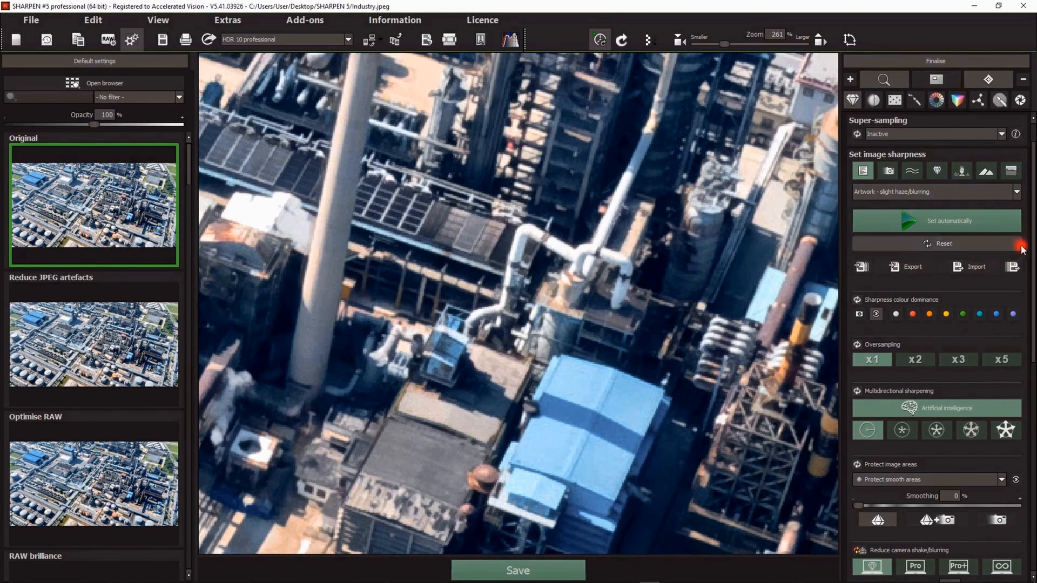
pyautogui.scroll(-6, 1020, 241)
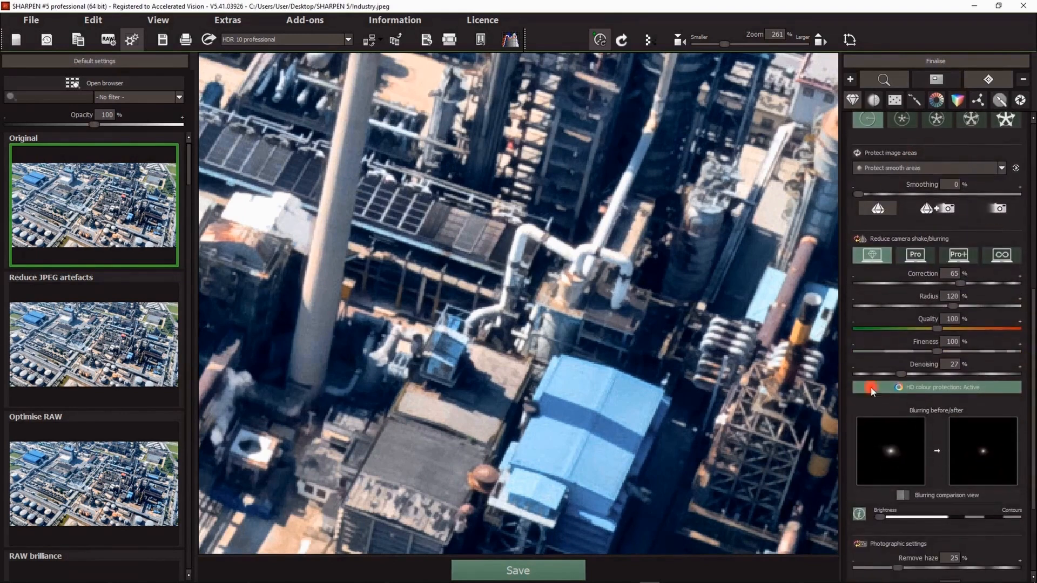
pyautogui.scroll(6, 1032, 388)
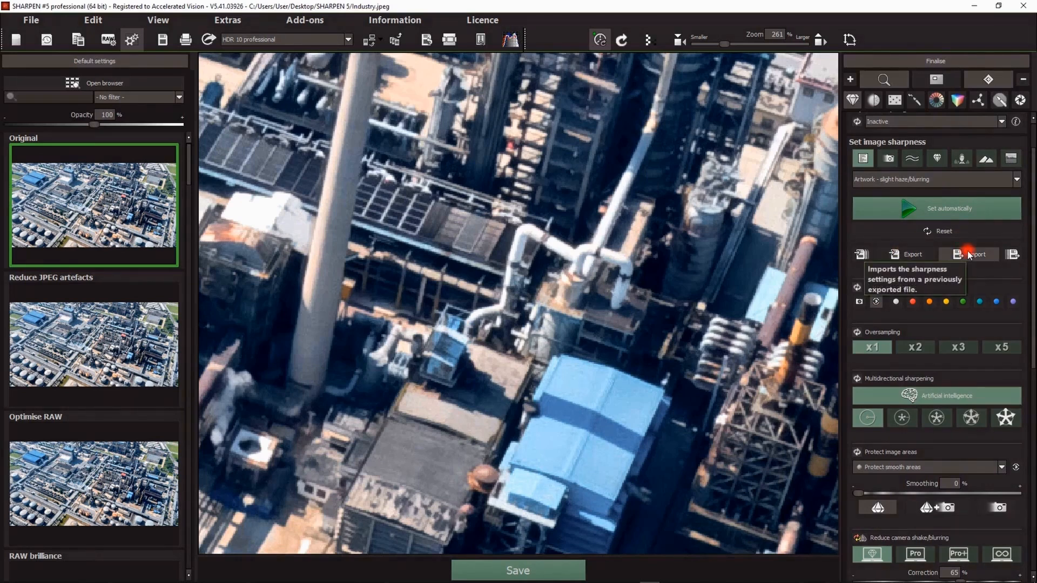
pyautogui.scroll(-3, 969, 259)
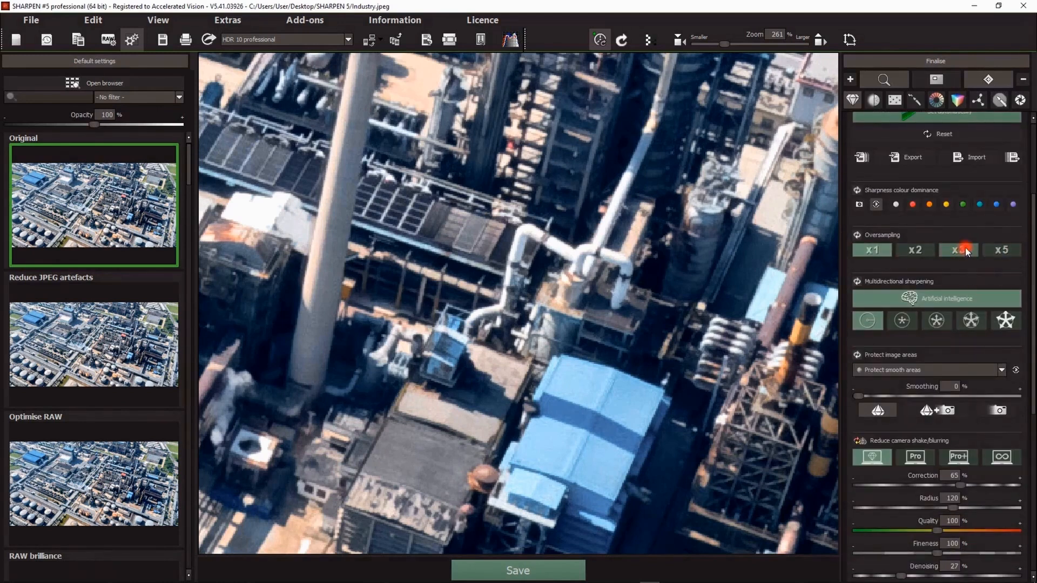
pyautogui.scroll(-1, 964, 248)
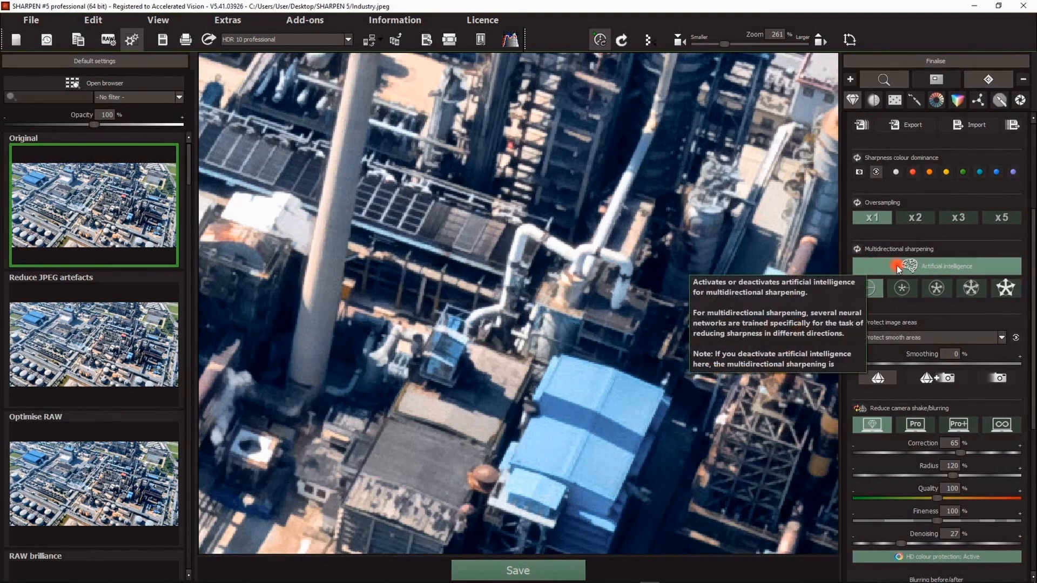
# Step: Switch multidirectional sharpening to the medium radius setting while zoomed into the pipes
pyautogui.scroll(3, 512, 265)
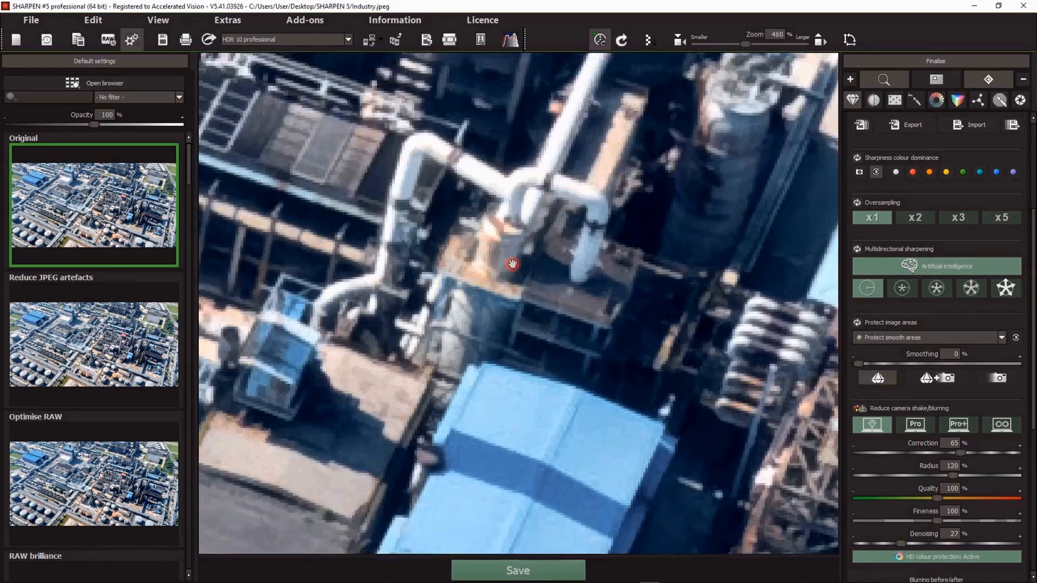
pyautogui.scroll(4, 511, 264)
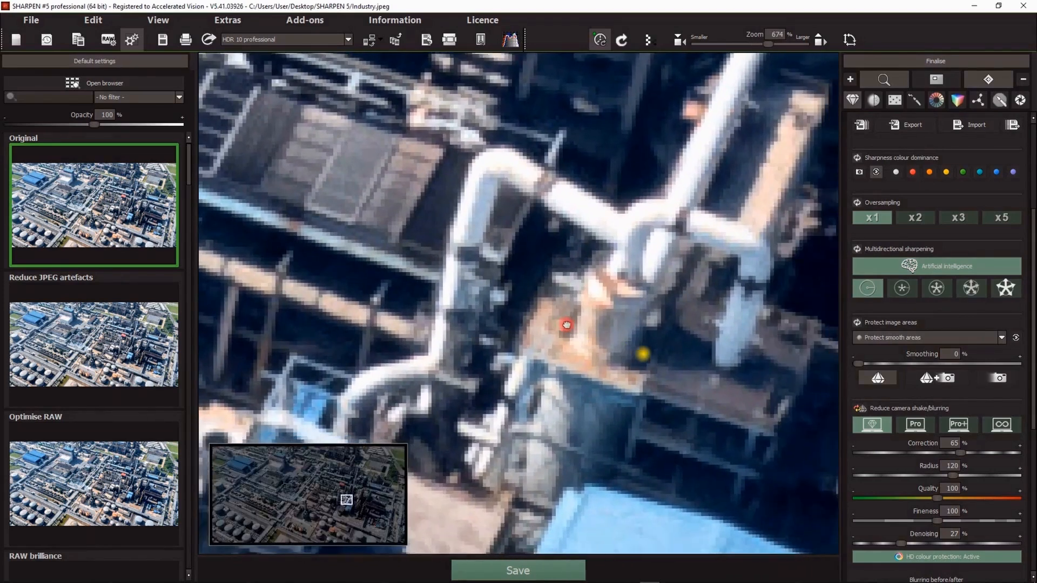
pyautogui.moveTo(565, 324); pyautogui.dragTo(474, 313)
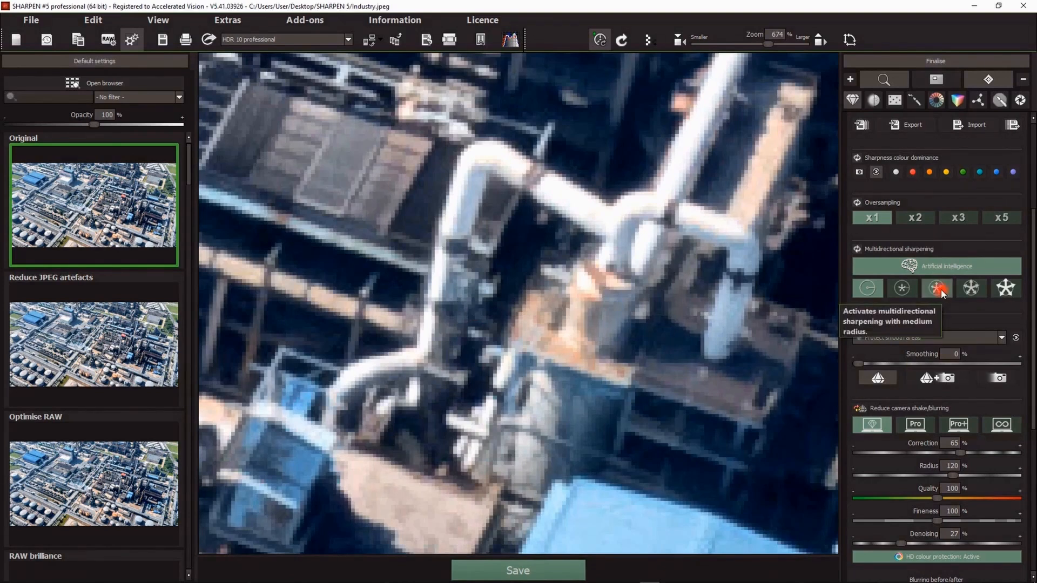
pyautogui.click(940, 290)
pyautogui.click(634, 328)
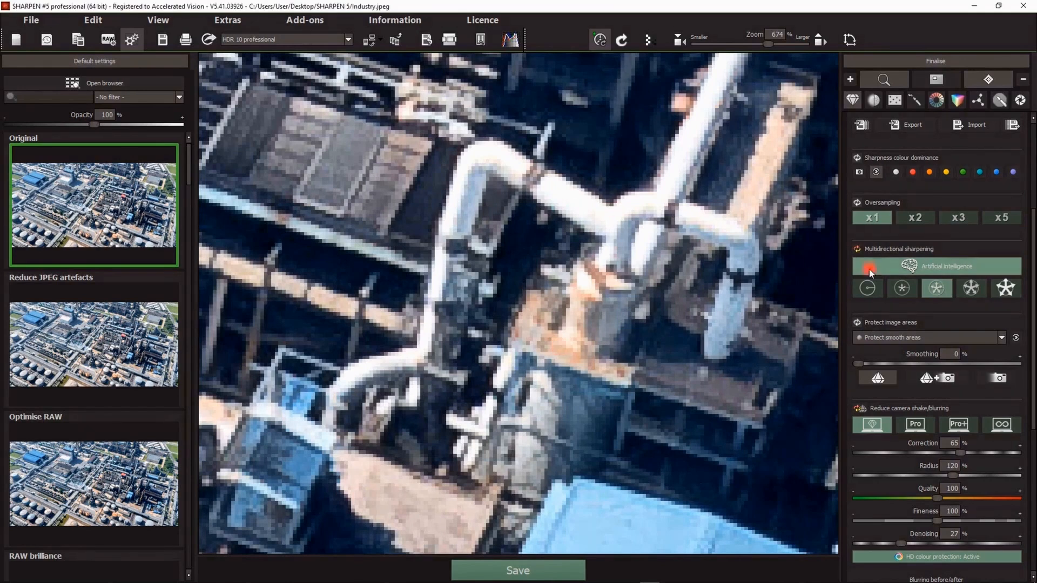
# Step: Deactivate and reactivate artificial intelligence for multidirectional sharpening to compare the pipe detail
pyautogui.click(909, 265)
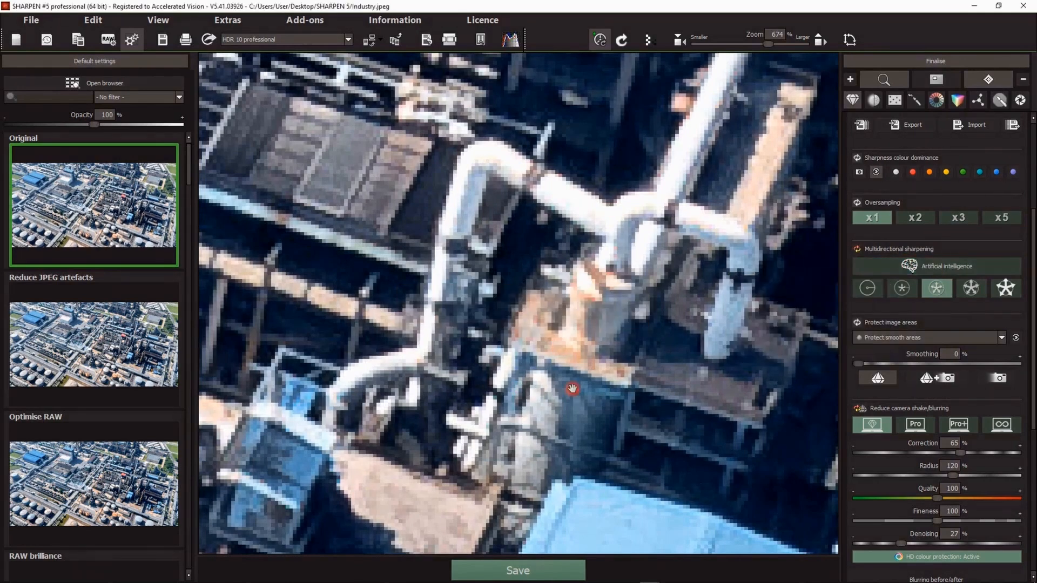
pyautogui.scroll(4, 573, 389)
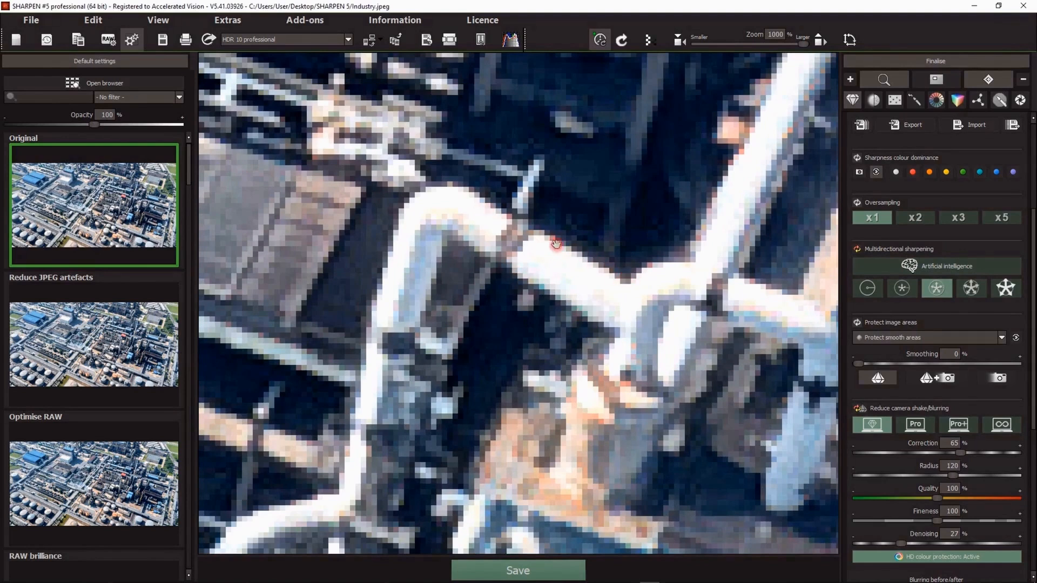
pyautogui.click(901, 270)
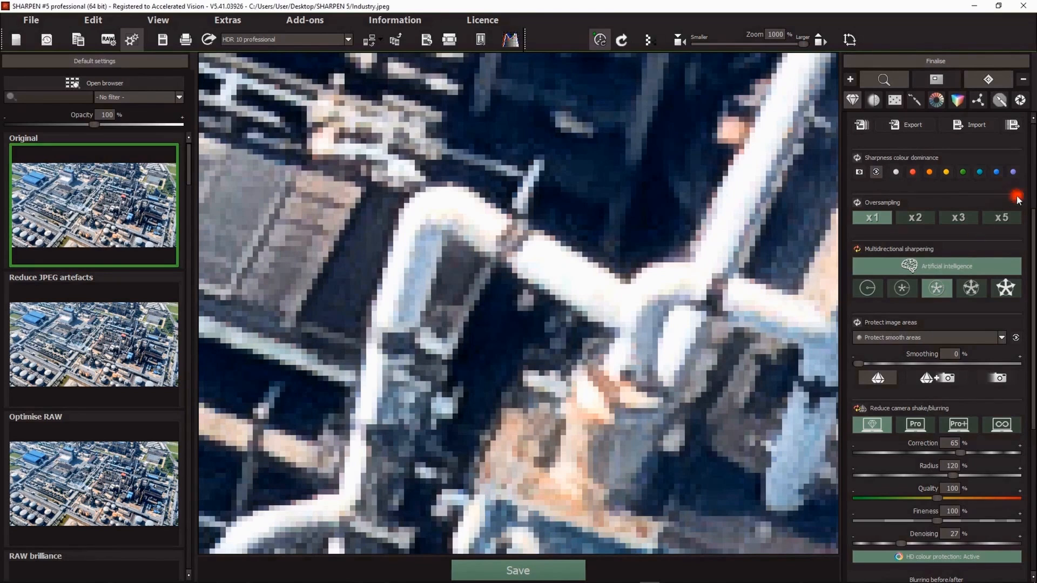
# Step: Set super-sampling to 2-fold
pyautogui.moveTo(1032, 229); pyautogui.dragTo(1031, 129)
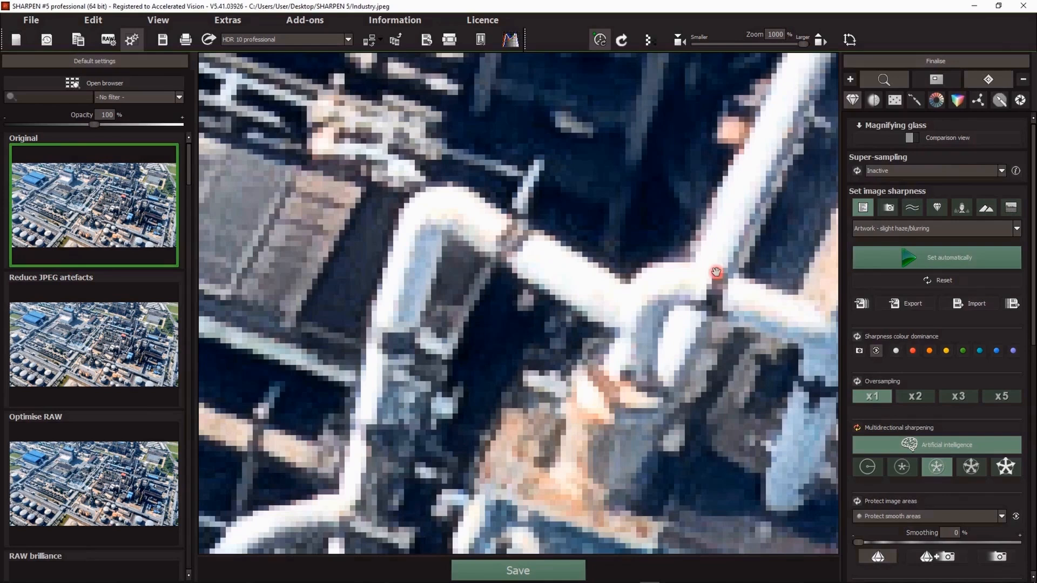
pyautogui.click(905, 171)
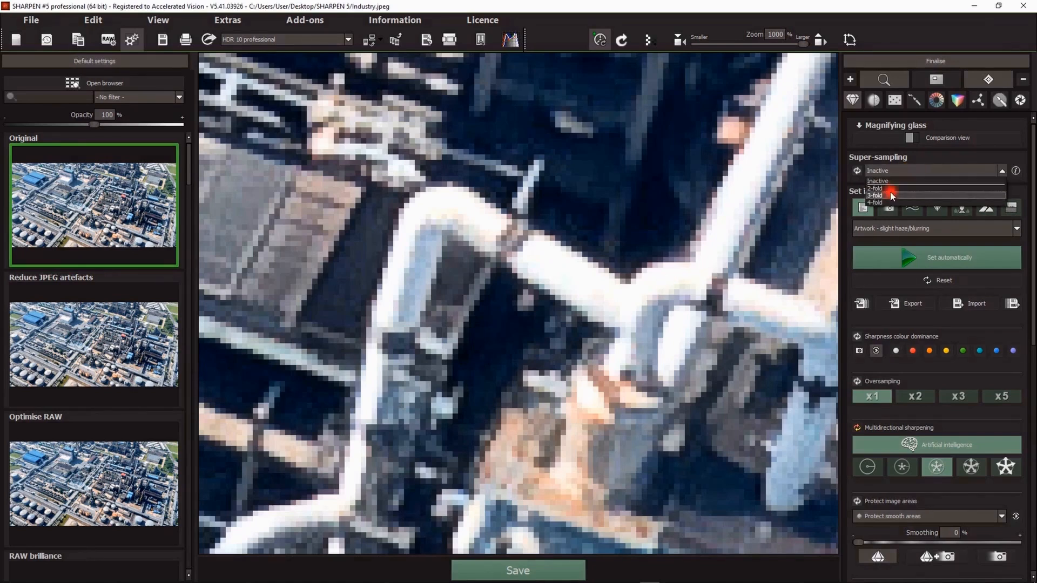
pyautogui.click(889, 190)
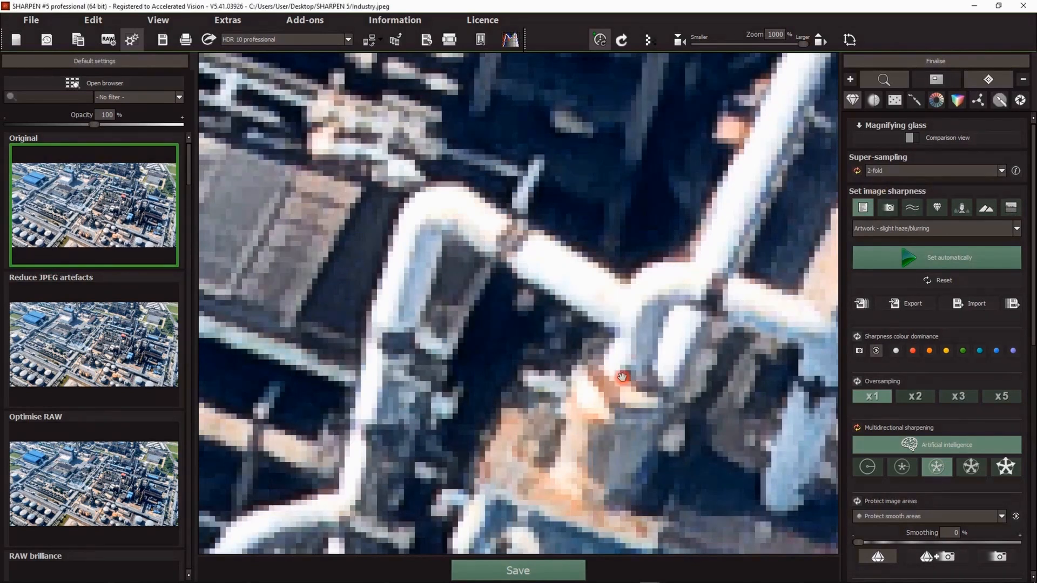
# Step: Reset super-sampling to inactive while viewing the blue-roofed building
pyautogui.scroll(-5, 569, 455)
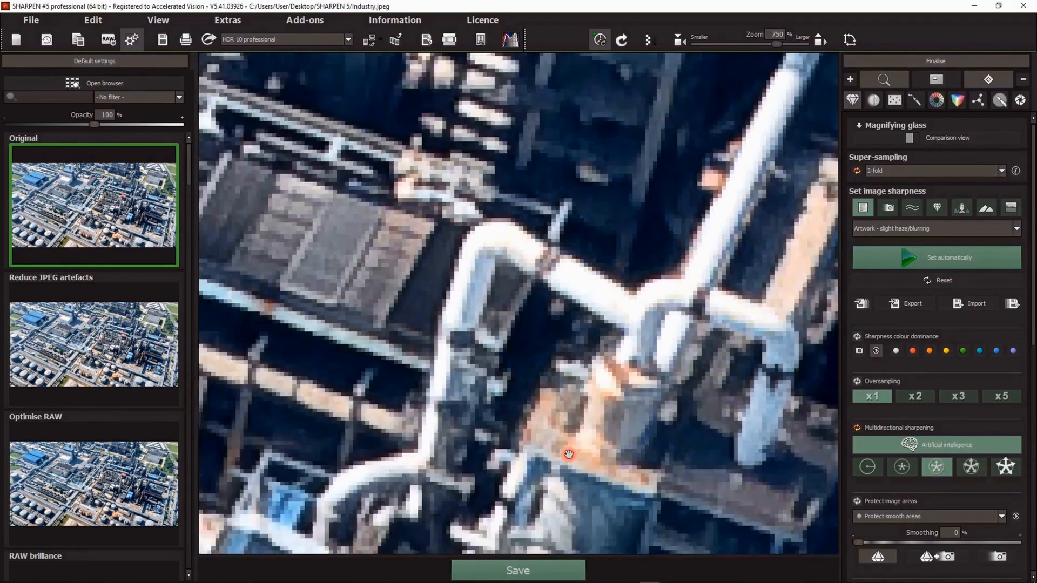
pyautogui.moveTo(569, 455); pyautogui.dragTo(623, 197)
pyautogui.moveTo(656, 405); pyautogui.dragTo(514, 173)
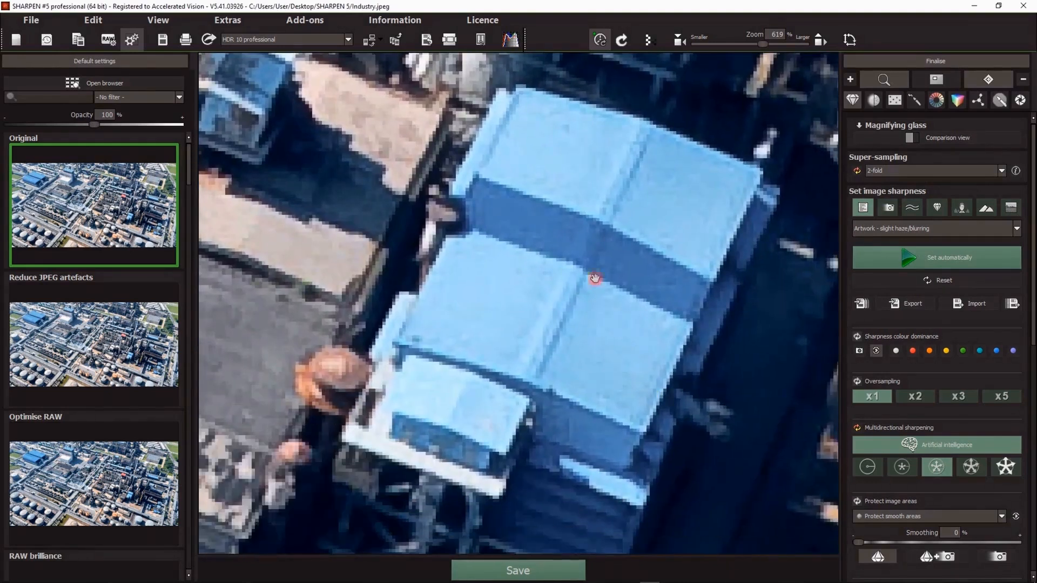
pyautogui.click(857, 170)
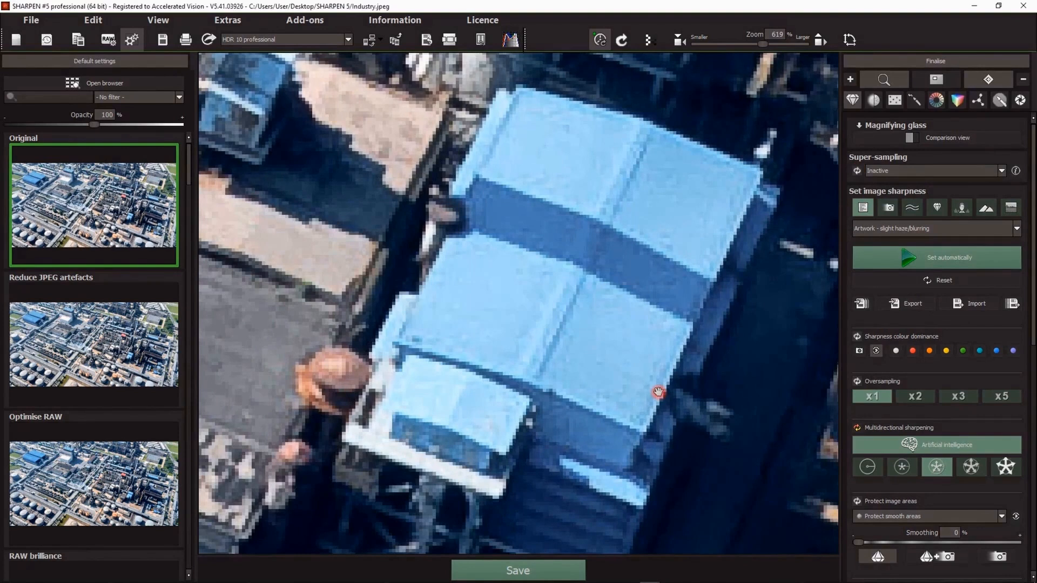
# Step: Set super-sampling to 3-fold
pyautogui.scroll(3, 677, 366)
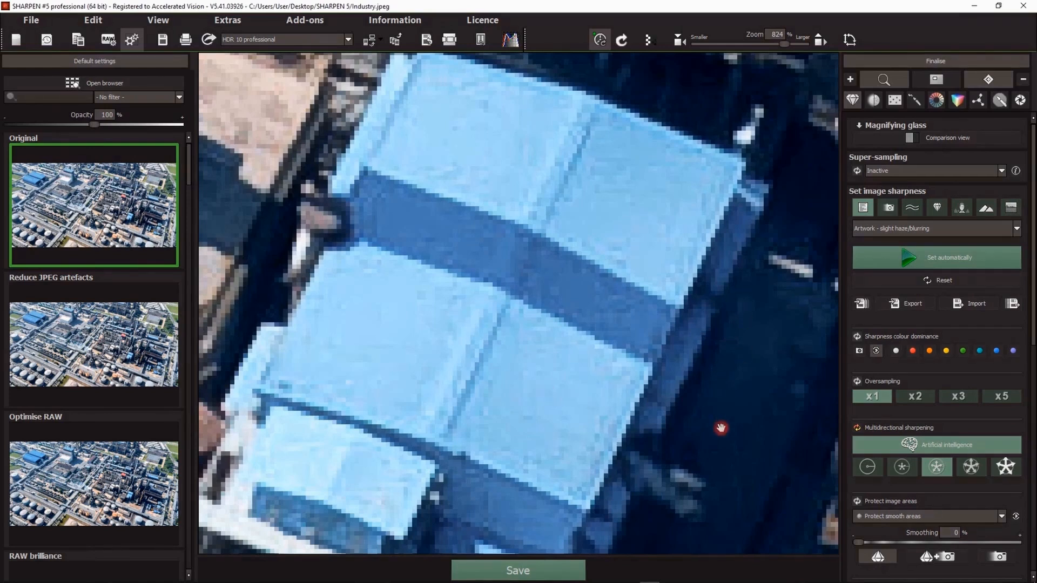
pyautogui.click(883, 170)
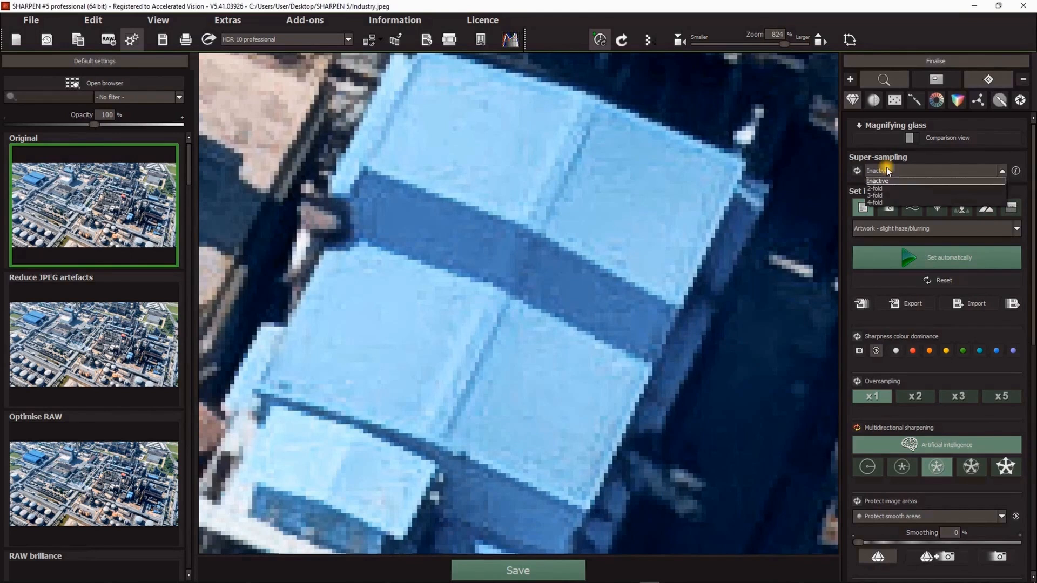
pyautogui.click(876, 196)
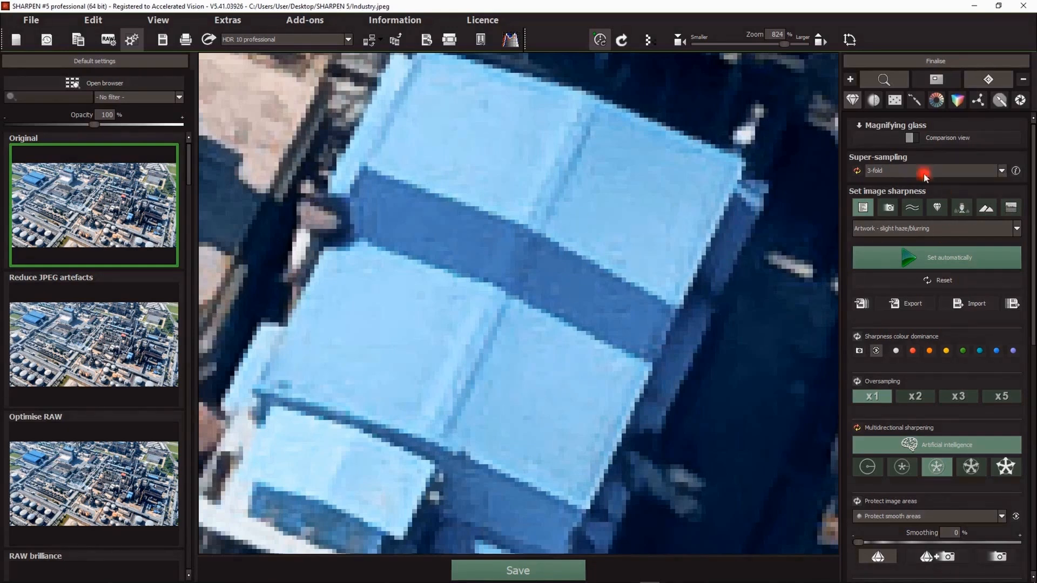
# Step: Set super-sampling to 4-fold and inspect the blue-roofed building
pyautogui.click(894, 170)
pyautogui.click(879, 202)
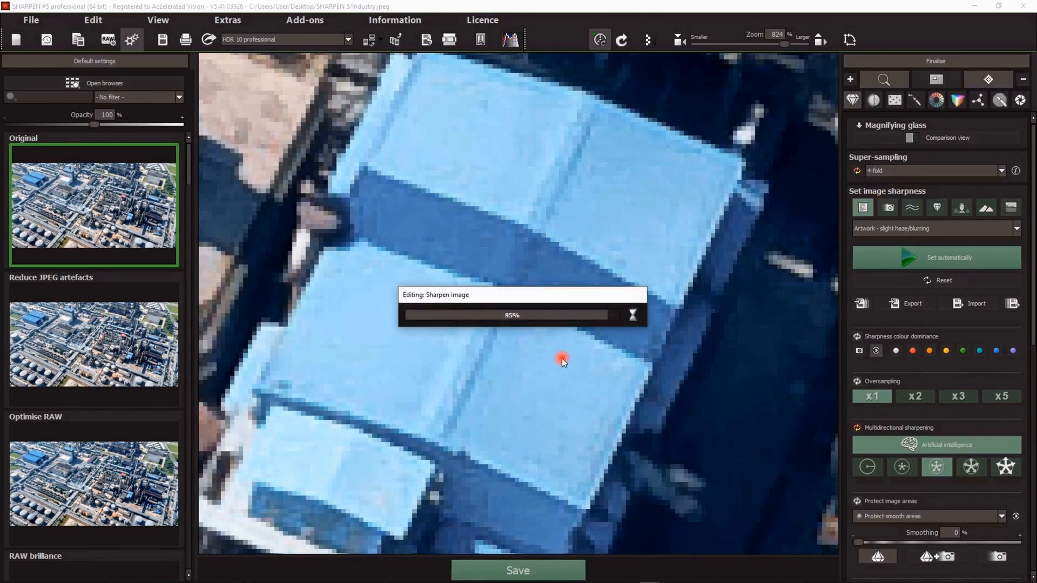
pyautogui.moveTo(516, 111); pyautogui.dragTo(480, 195)
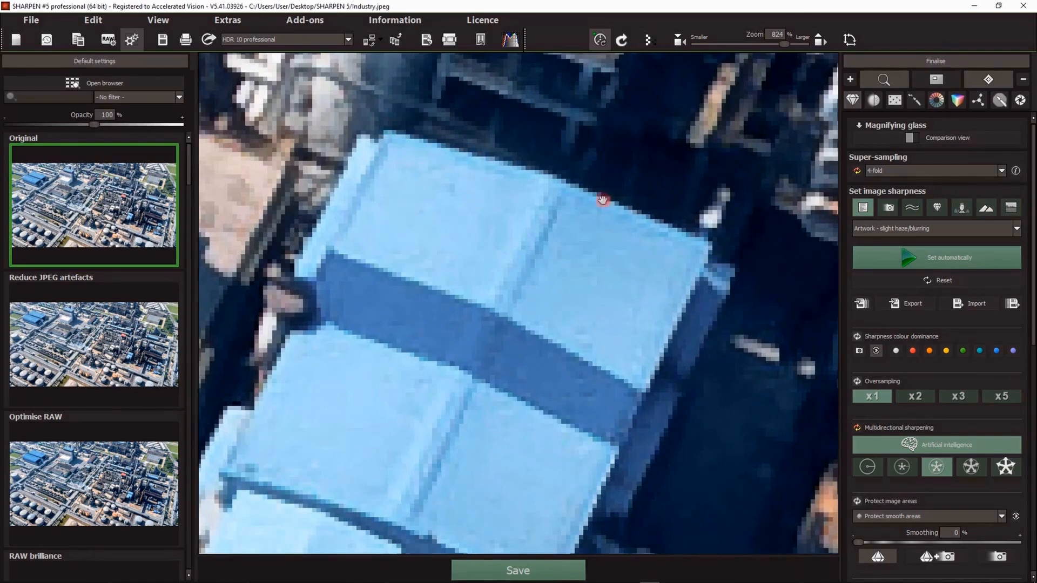
pyautogui.click(554, 208)
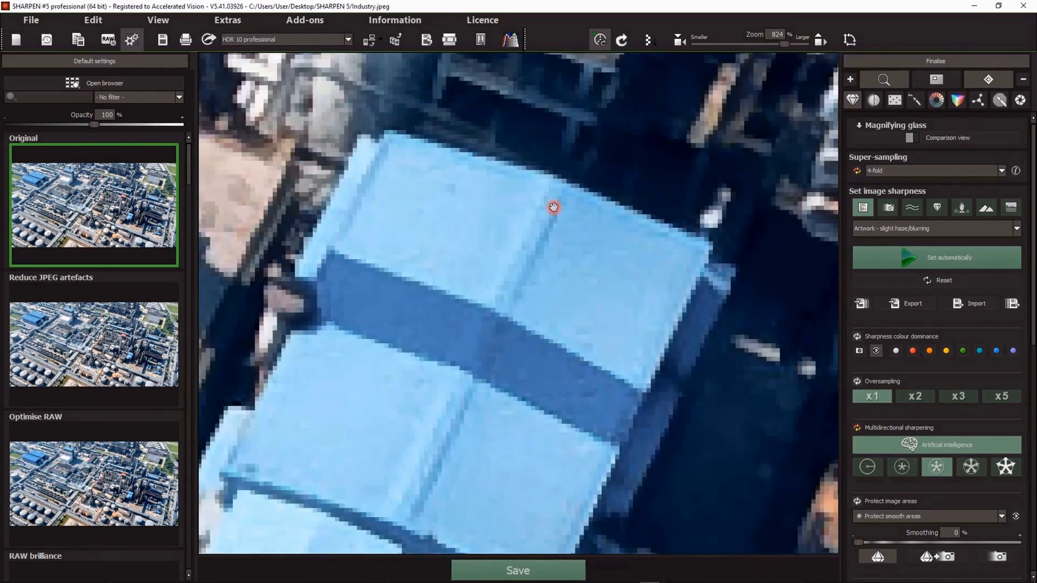
pyautogui.scroll(-5, 562, 251)
pyautogui.moveTo(614, 431); pyautogui.dragTo(516, 352)
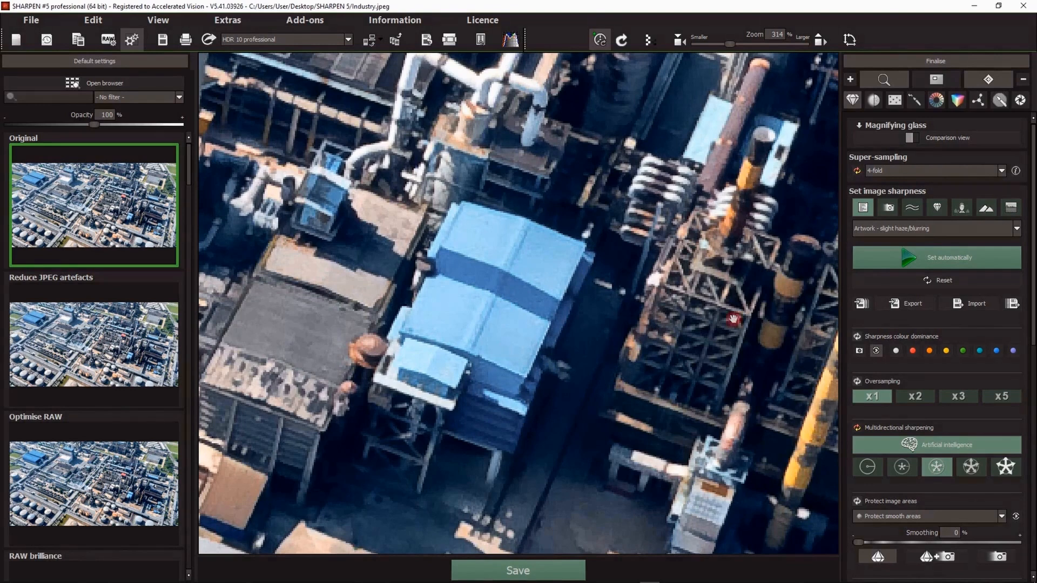
# Step: Reset super-sampling, then open the Seychelles beach photo from the history viewer without saving the current project
pyautogui.click(855, 172)
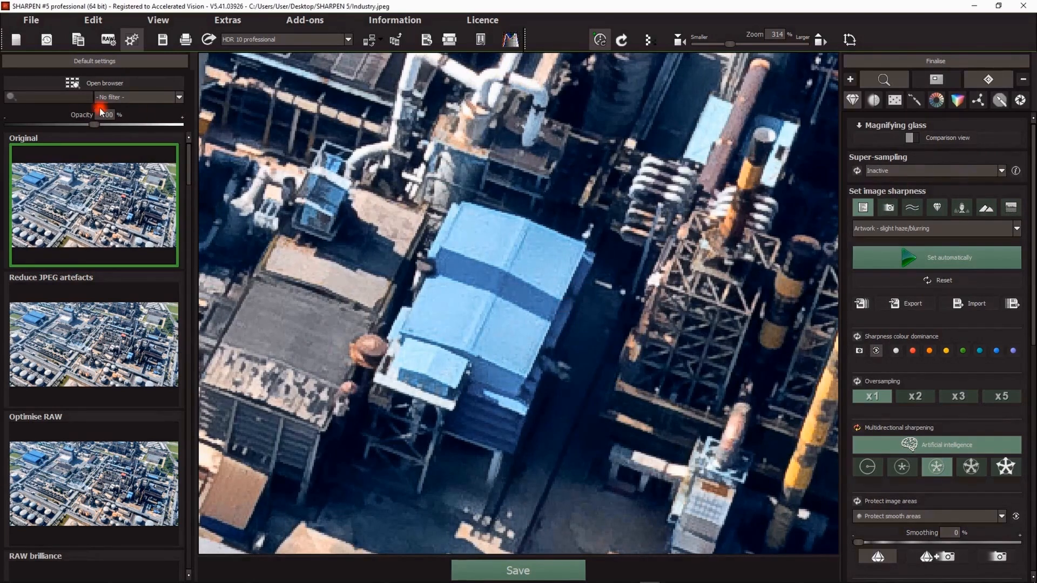
pyautogui.click(47, 40)
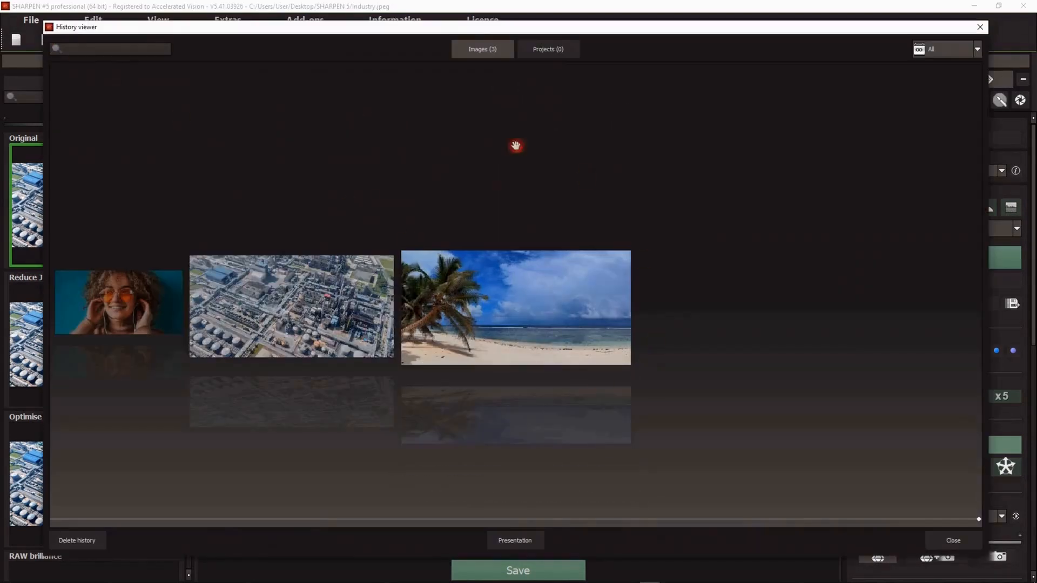
pyautogui.doubleClick(522, 303)
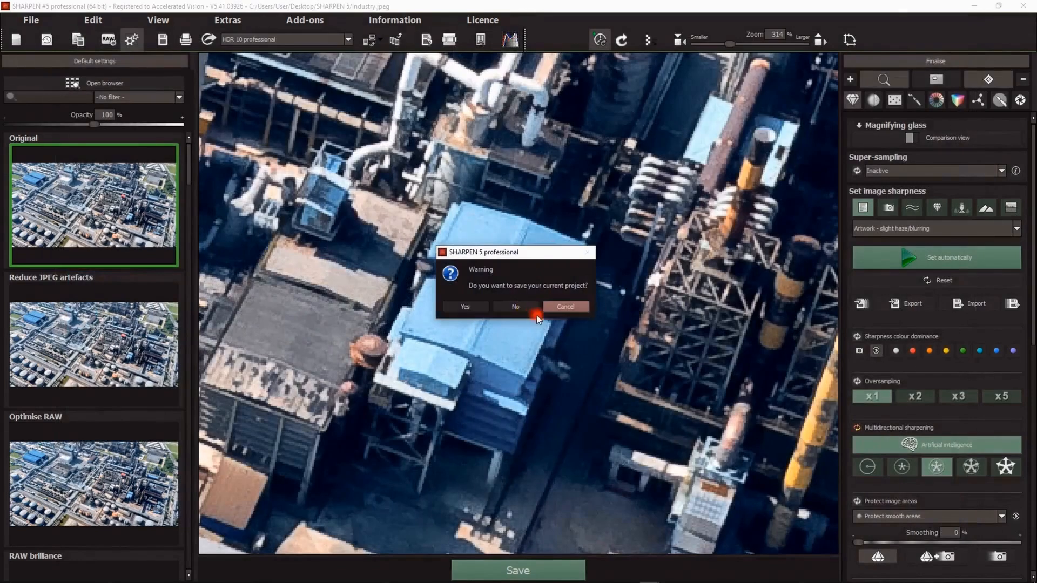
pyautogui.click(536, 317)
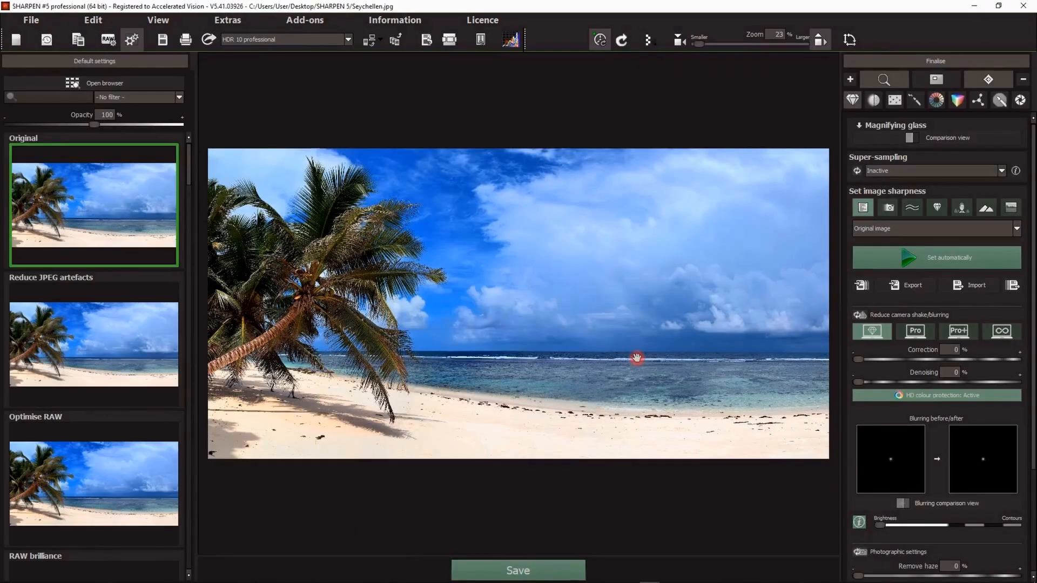
# Step: Collapse the Finalise sections and show Magnifying glass, Local adjustments, LUT photo style and Artificial intelligence instead
pyautogui.click(1023, 80)
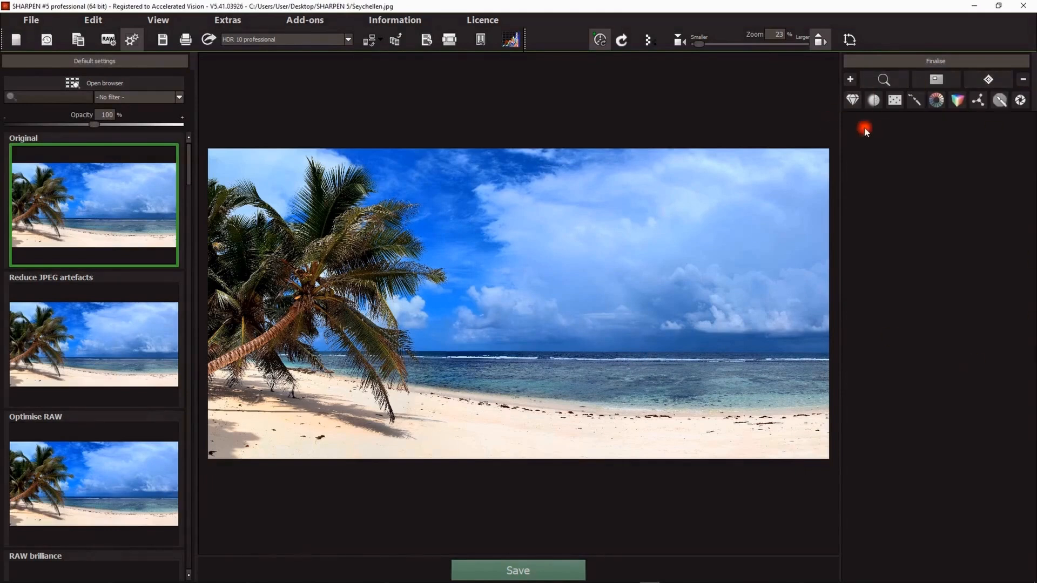
pyautogui.click(883, 86)
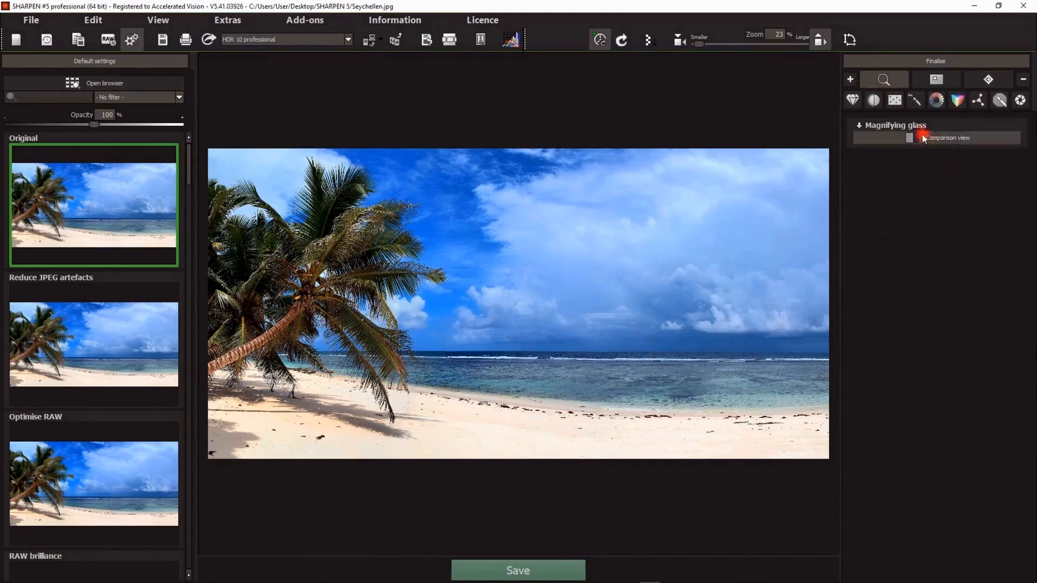
pyautogui.click(913, 106)
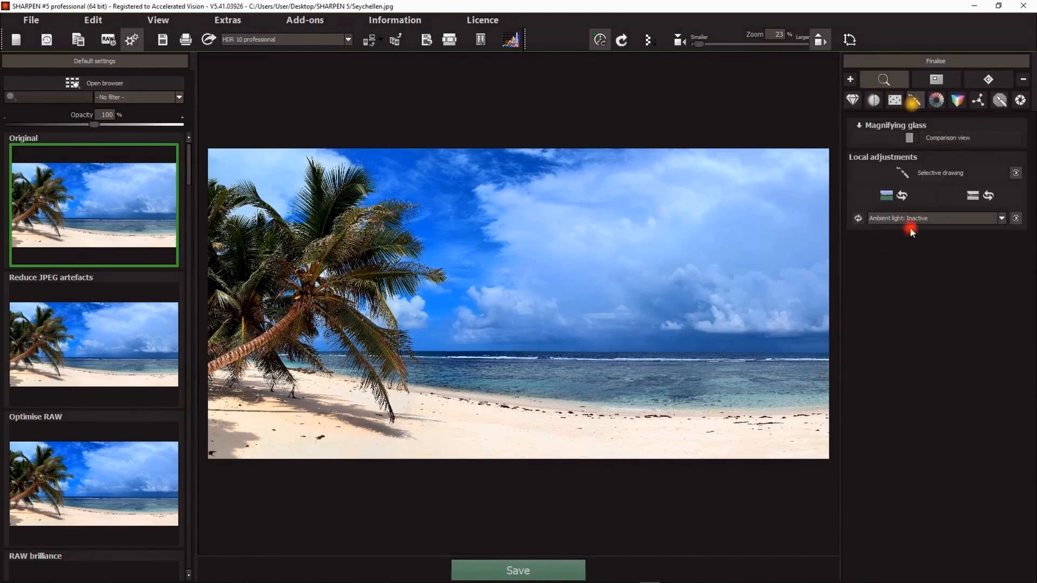
pyautogui.click(958, 101)
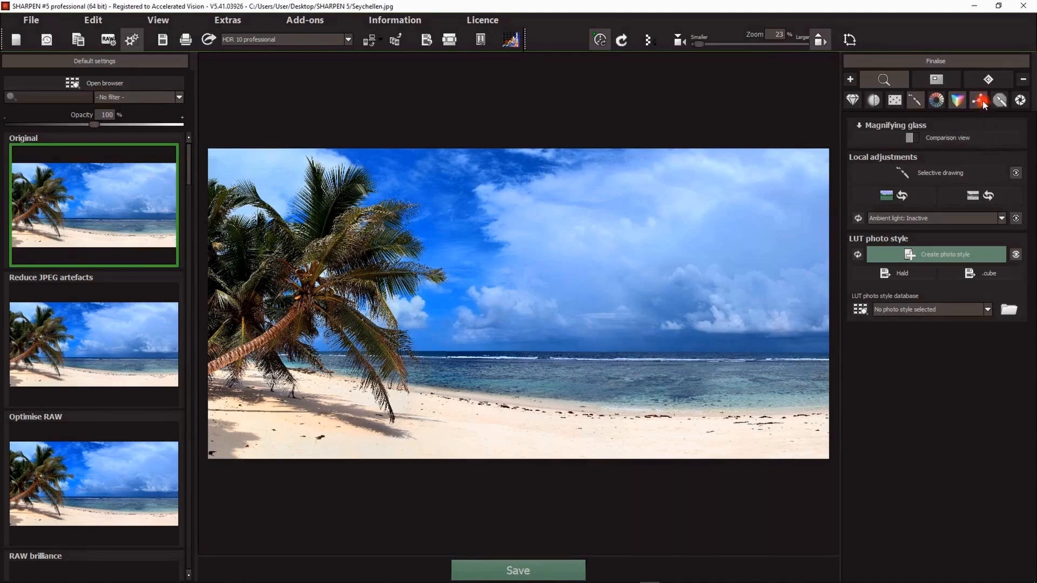
pyautogui.click(981, 102)
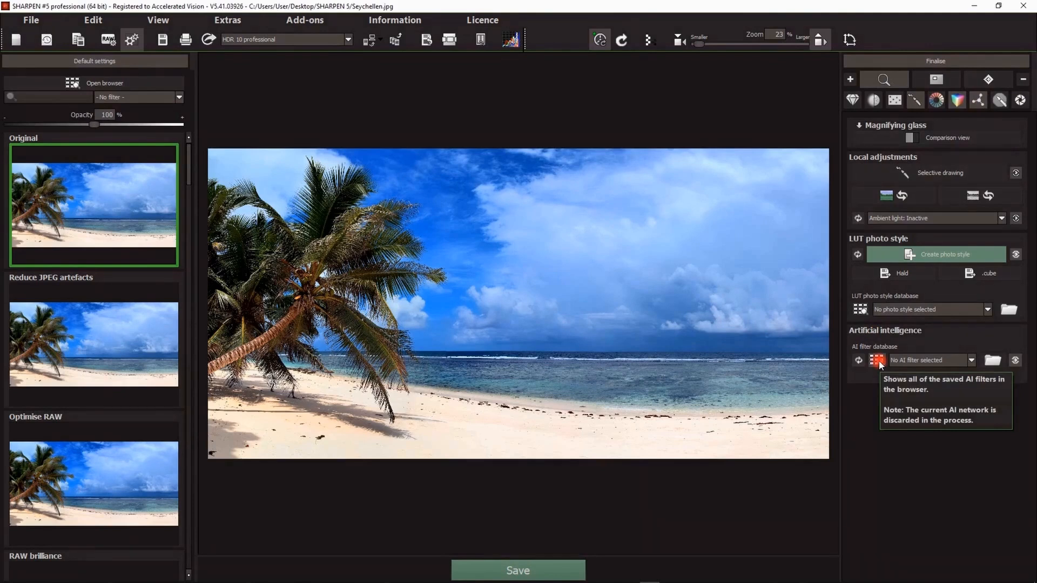
# Step: Try the Vintage AI filter on the beach photo and reset it
pyautogui.click(925, 360)
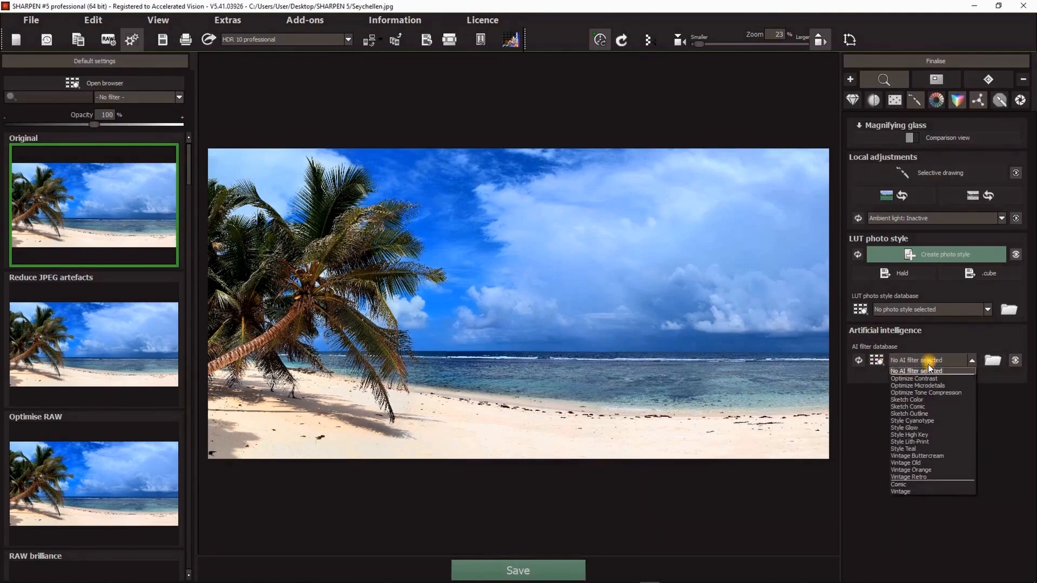
pyautogui.click(901, 491)
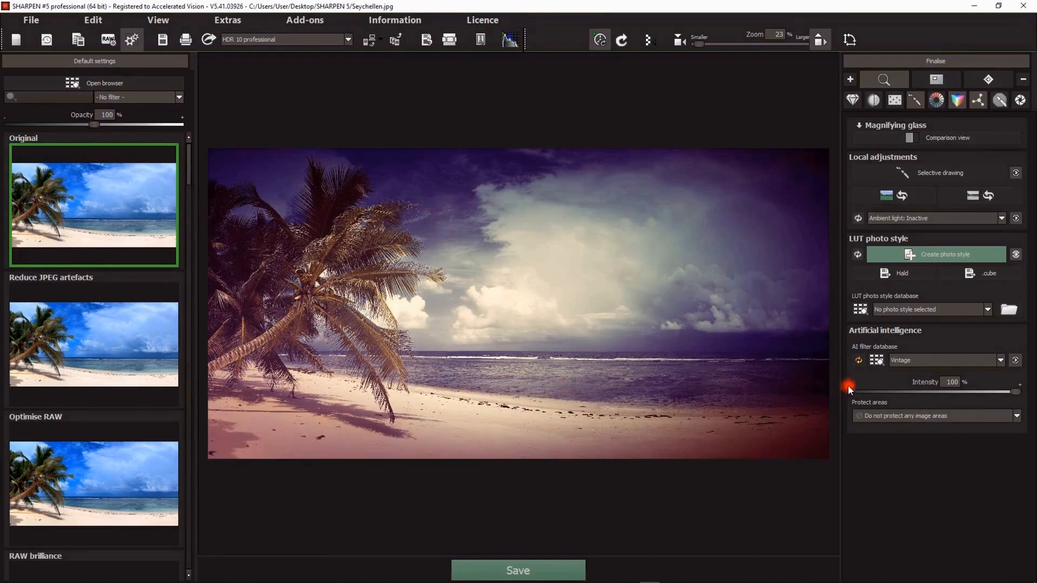
pyautogui.click(859, 360)
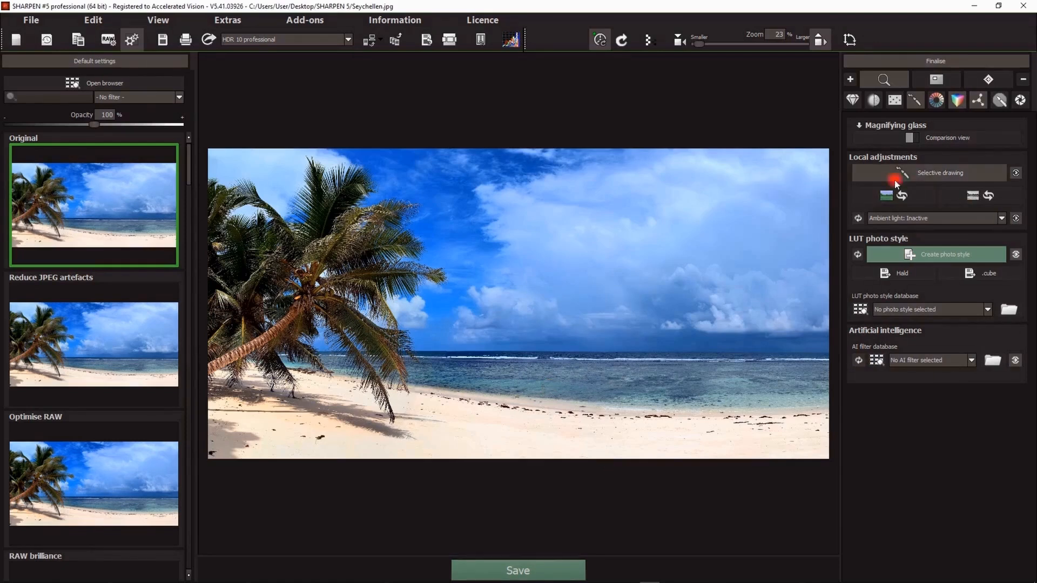
# Step: Open selective drawing, add a composing mask and mask the sky with AI at Balanced contour definition
pyautogui.click(923, 173)
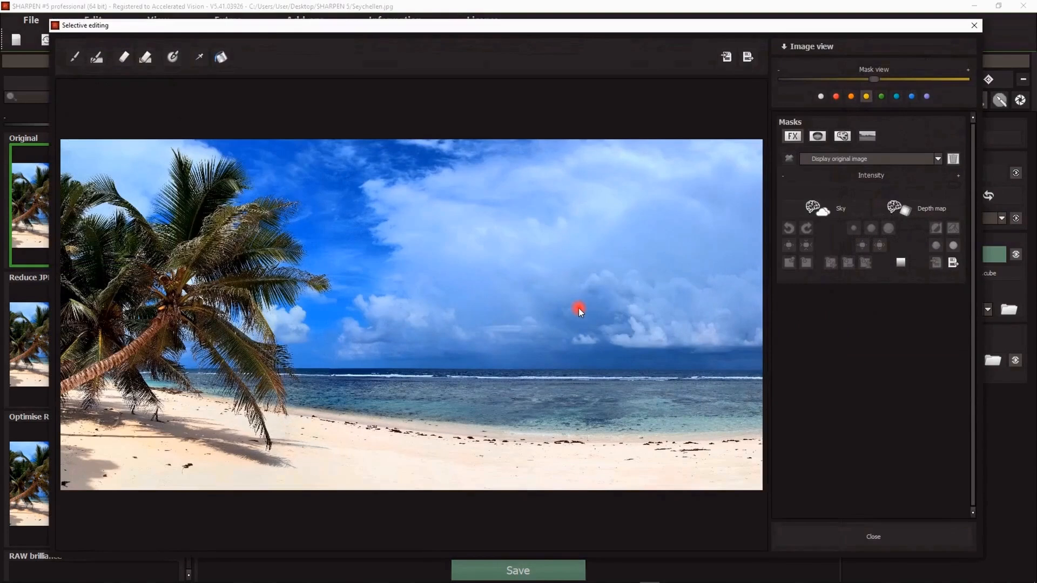
pyautogui.click(867, 137)
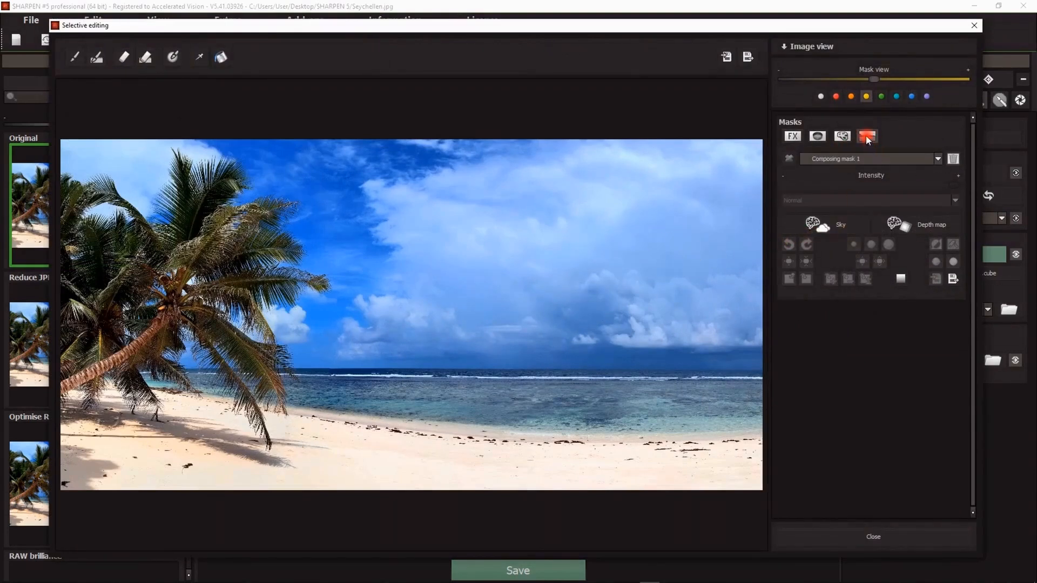
pyautogui.click(835, 233)
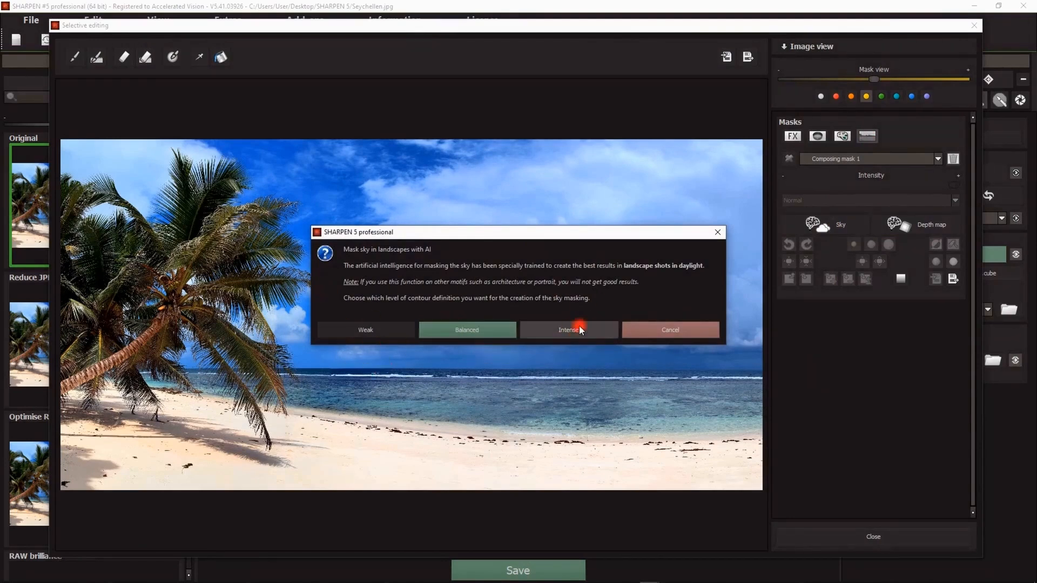
pyautogui.click(462, 331)
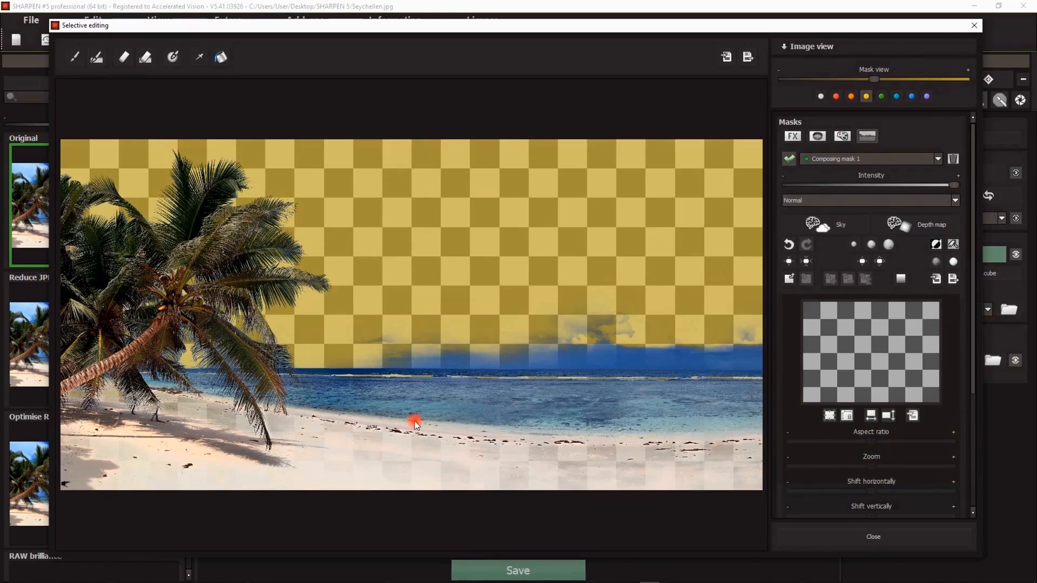
# Step: Zoom into the palm fronds and lower the mask view to inspect the sky mask edges
pyautogui.scroll(2, 251, 224)
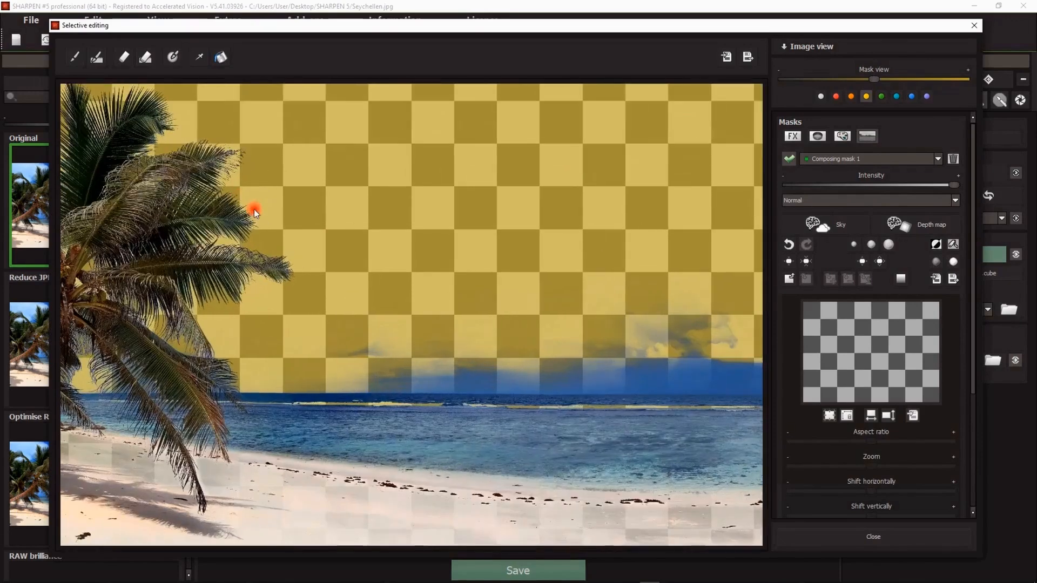
pyautogui.scroll(5, 254, 213)
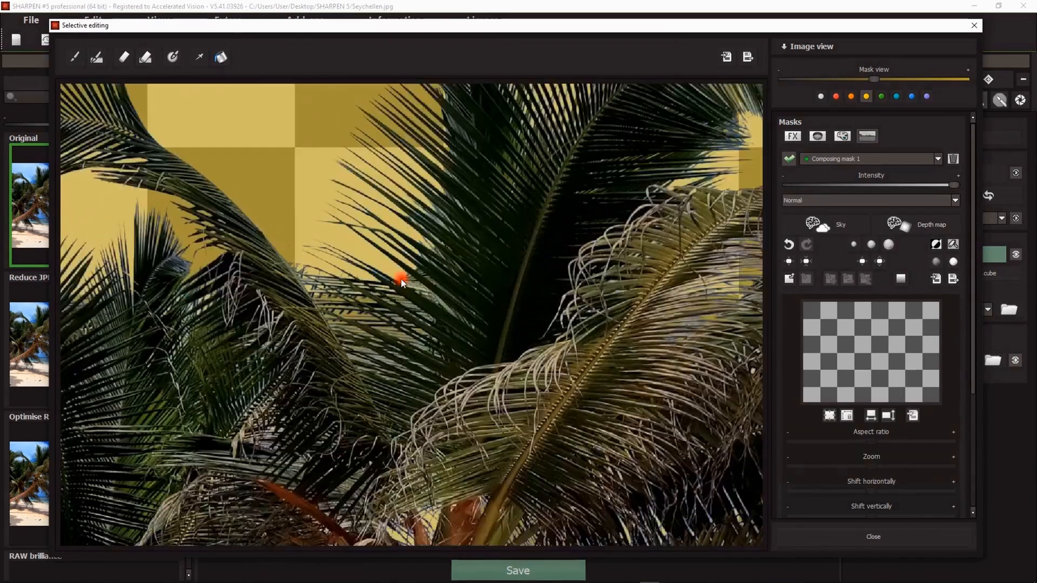
pyautogui.scroll(3, 402, 281)
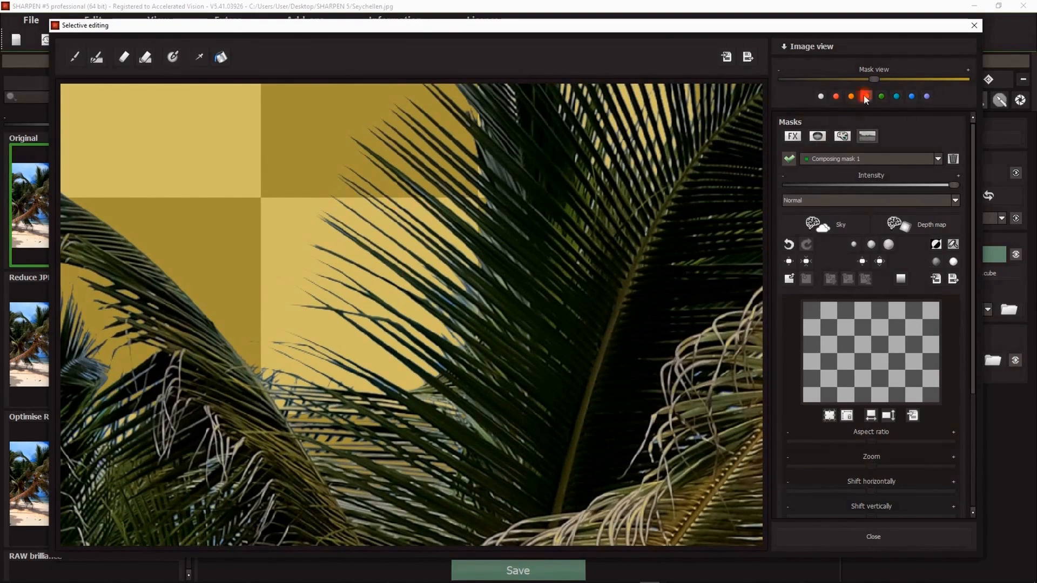
pyautogui.moveTo(873, 80); pyautogui.dragTo(780, 80)
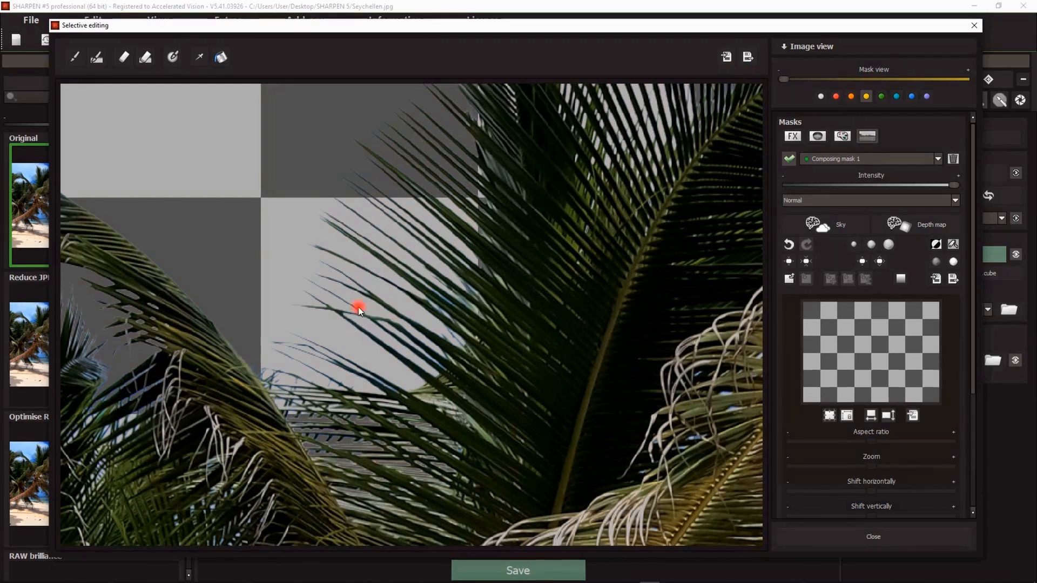
pyautogui.moveTo(340, 328); pyautogui.dragTo(397, 229)
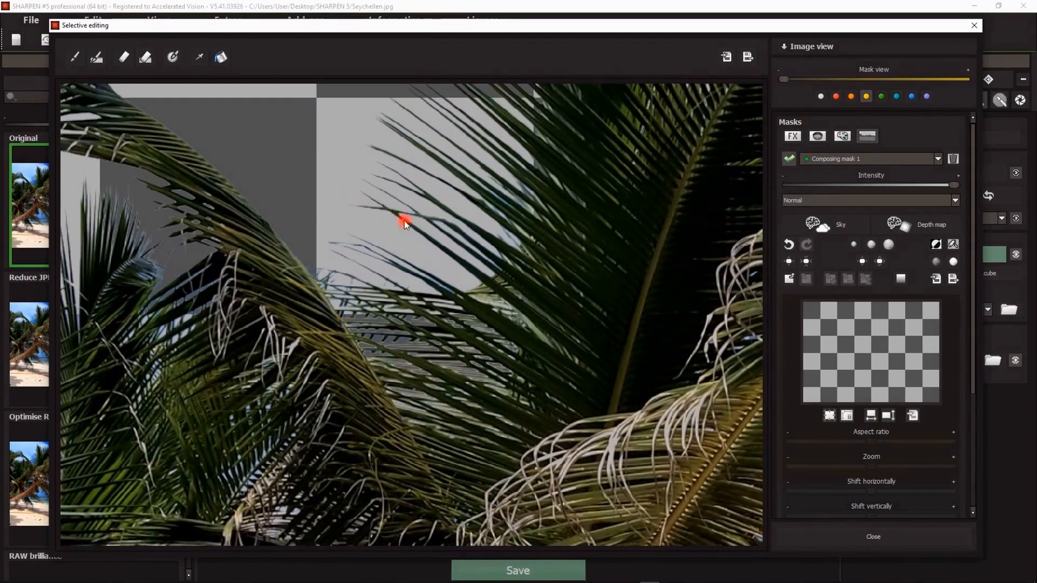
# Step: Load a cloudy sky image into the composing mask and fit it to the sky area
pyautogui.click(863, 358)
pyautogui.doubleClick(139, 163)
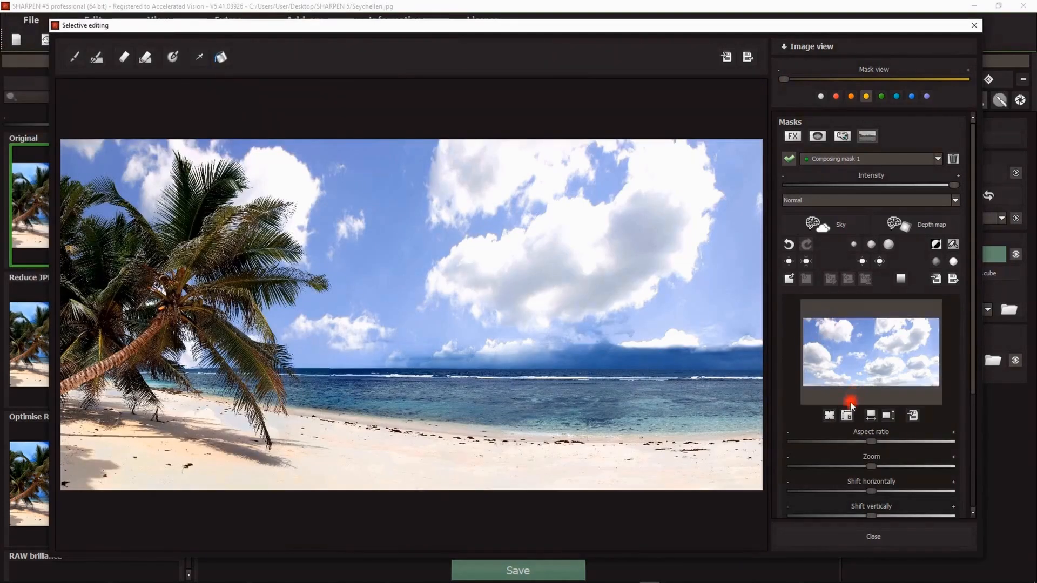
pyautogui.click(846, 415)
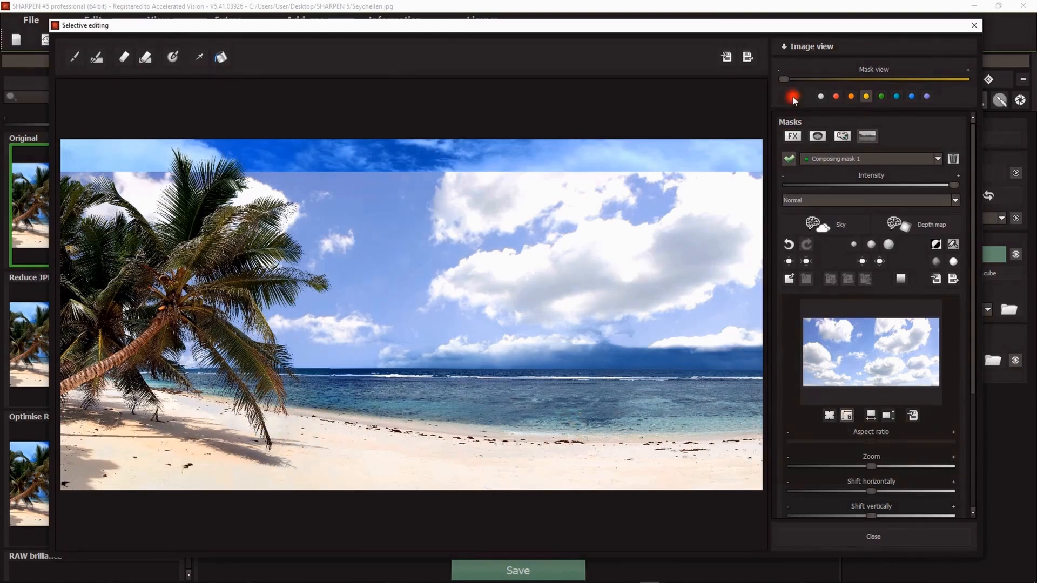
# Step: Shift the replacement sky vertically lower within the masked area
pyautogui.moveTo(783, 79); pyautogui.dragTo(966, 81)
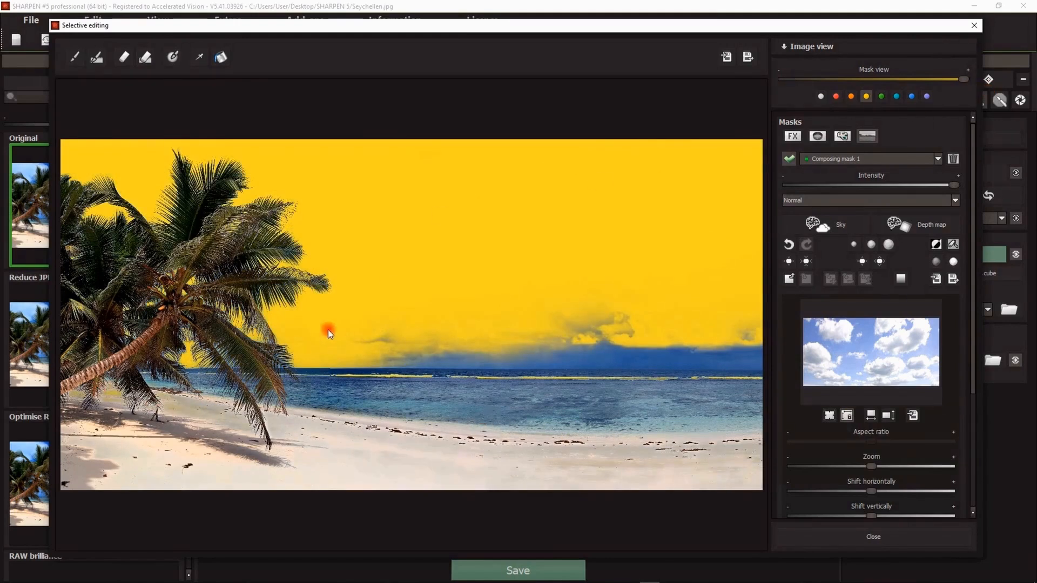
pyautogui.moveTo(961, 78); pyautogui.dragTo(740, 79)
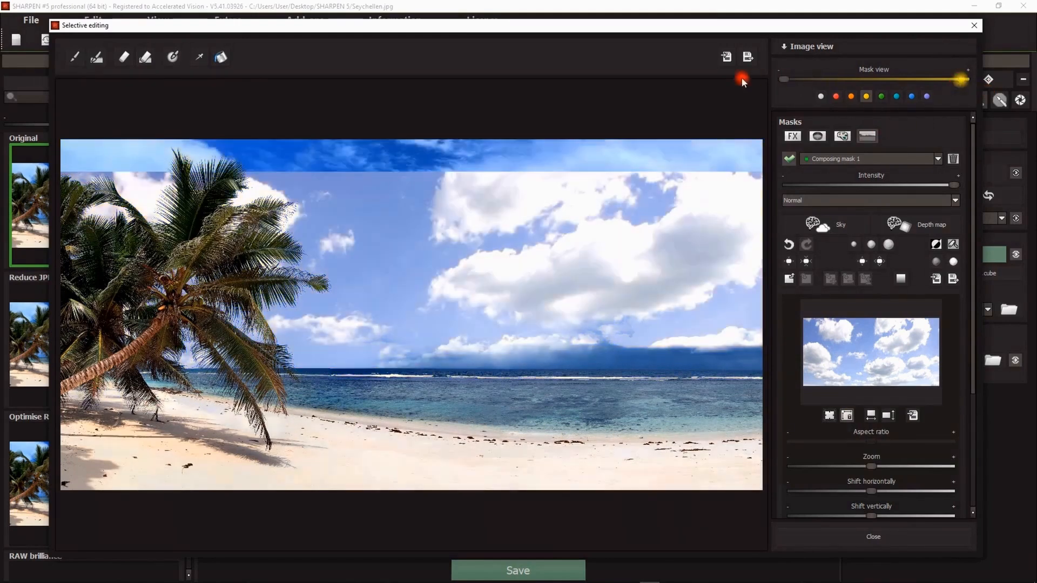
pyautogui.scroll(-4, 935, 388)
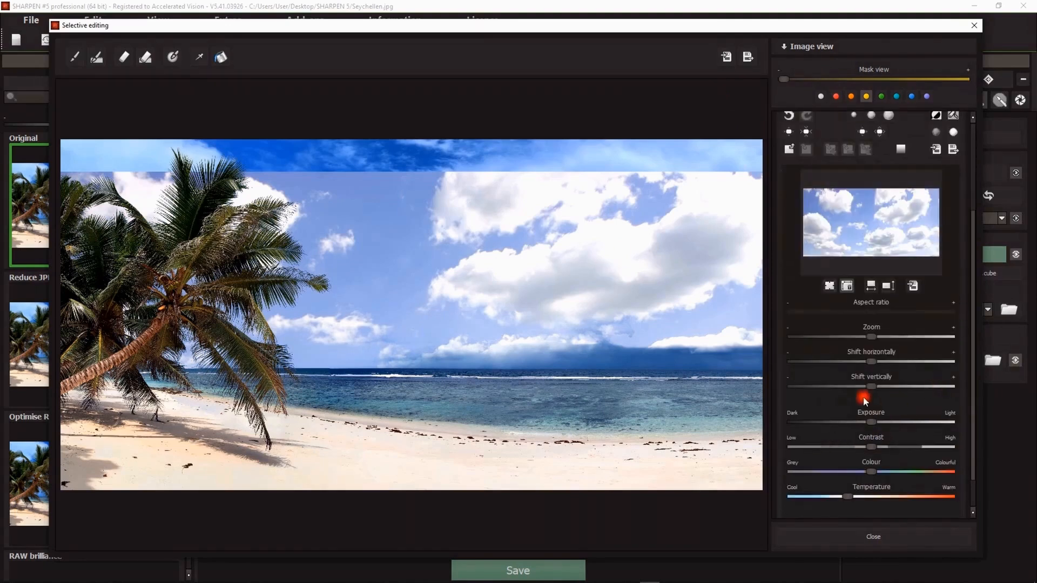
pyautogui.moveTo(870, 387); pyautogui.dragTo(832, 388)
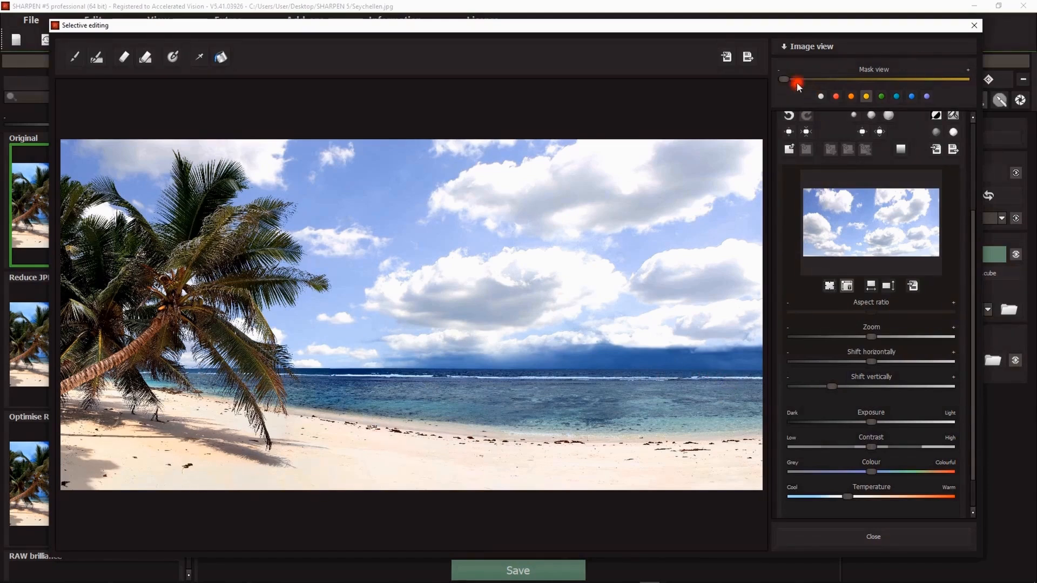
# Step: Erase the sky mask from the sea and beach using the eraser at size 378% and 0% contours
pyautogui.moveTo(783, 79); pyautogui.dragTo(968, 89)
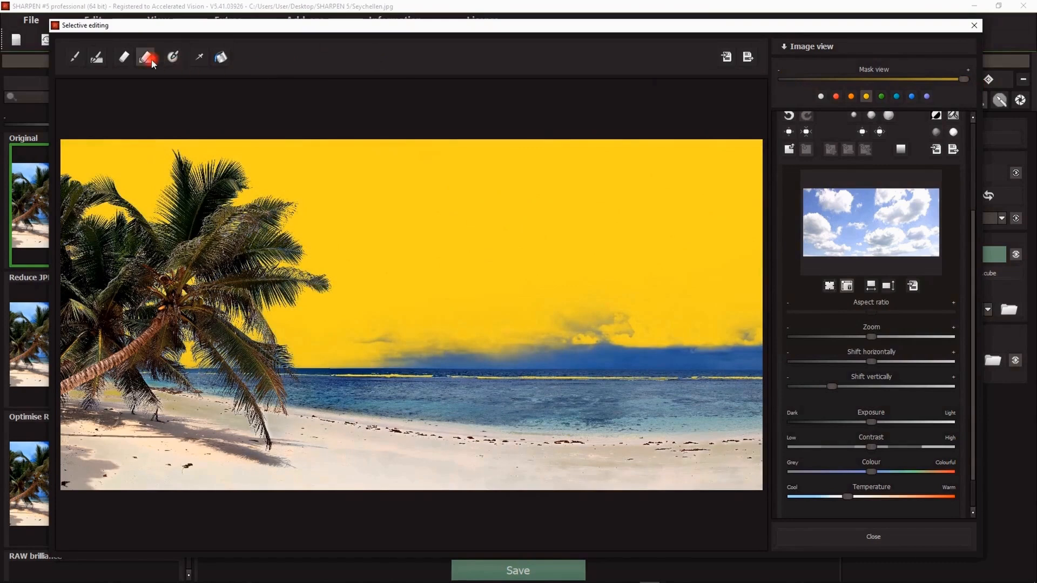
pyautogui.click(124, 57)
pyautogui.moveTo(555, 64); pyautogui.dragTo(519, 63)
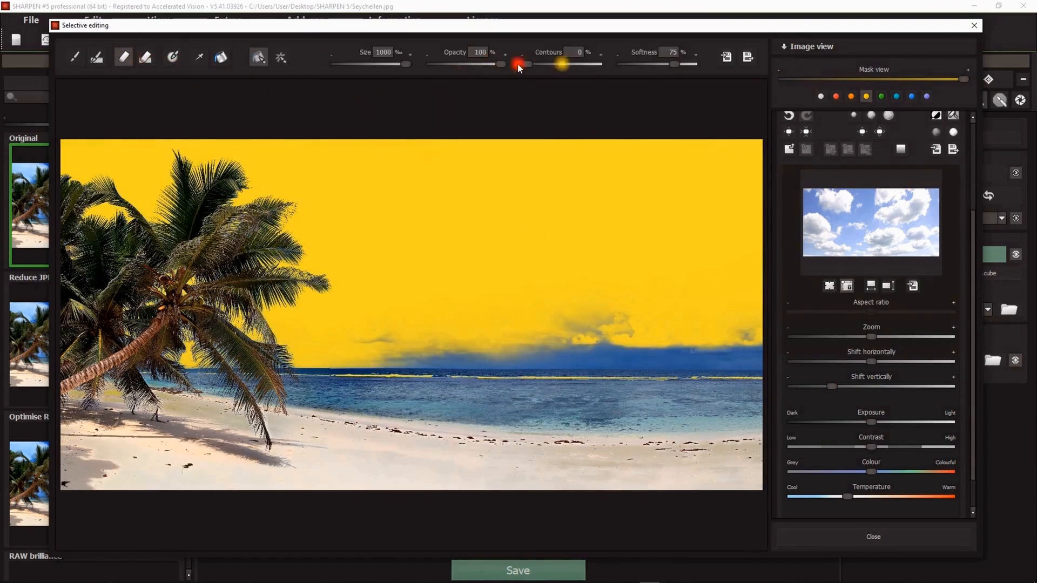
pyautogui.click(360, 64)
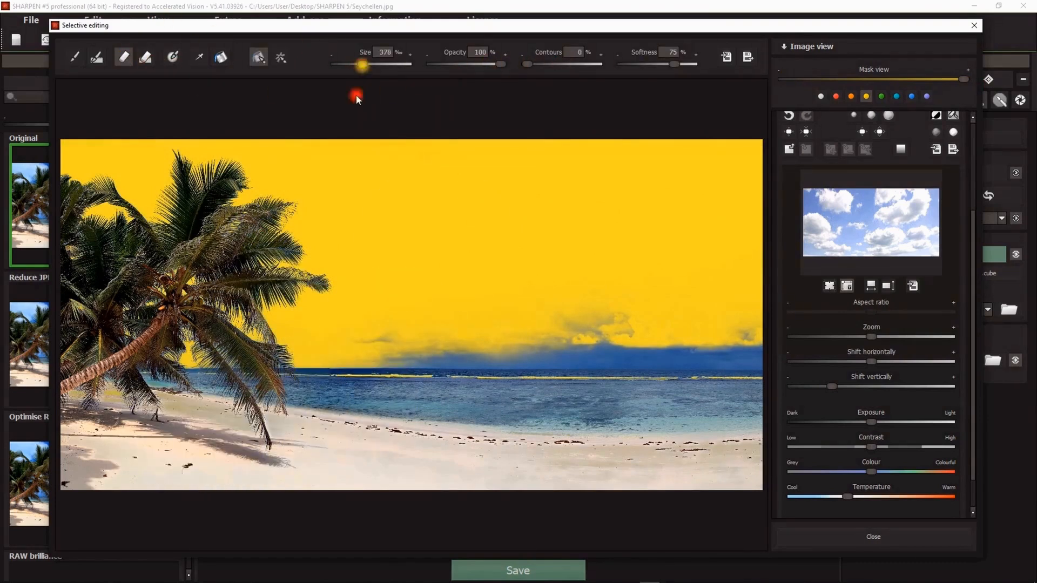
pyautogui.moveTo(131, 397); pyautogui.dragTo(332, 439)
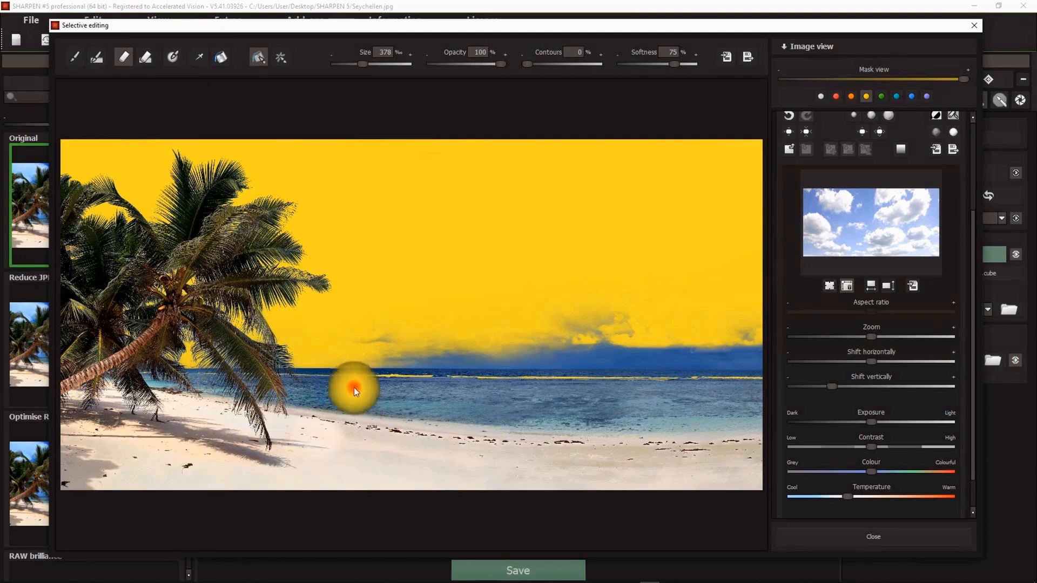
pyautogui.moveTo(432, 400); pyautogui.dragTo(548, 401)
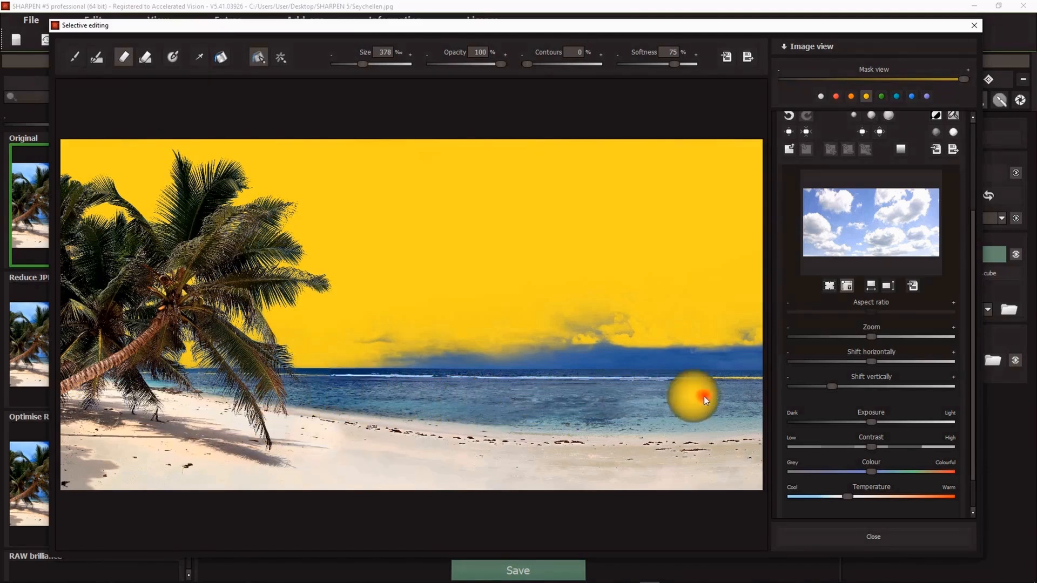
pyautogui.moveTo(703, 397)
pyautogui.mouseDown()
pyautogui.moveTo(724, 475)
pyautogui.moveTo(584, 495)
pyautogui.mouseUp()
pyautogui.moveTo(699, 457)
pyautogui.mouseDown()
pyautogui.moveTo(330, 434)
pyautogui.moveTo(694, 473)
pyautogui.moveTo(261, 431)
pyautogui.moveTo(779, 459)
pyautogui.moveTo(435, 458)
pyautogui.mouseUp()
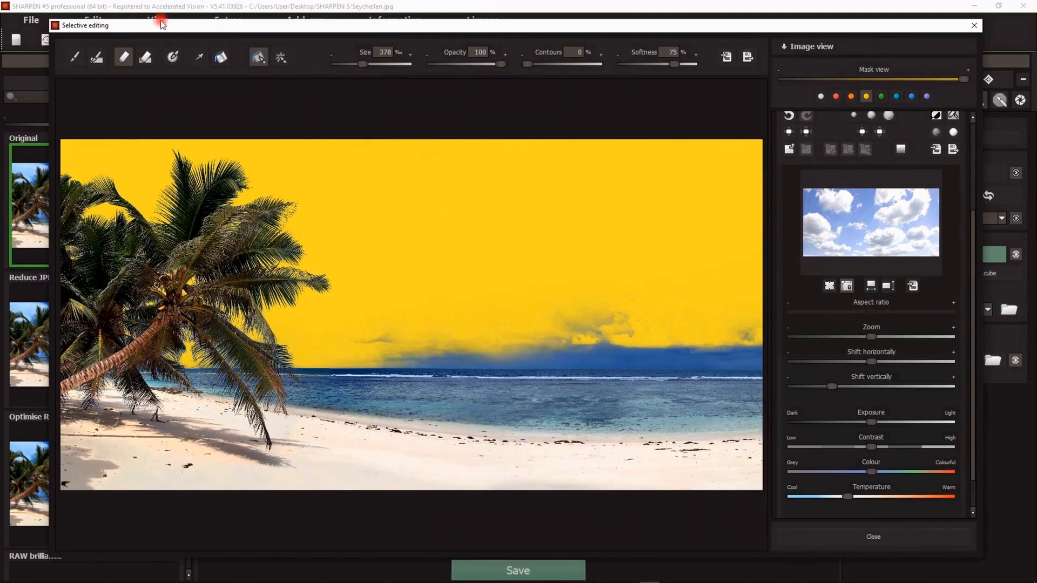
# Step: Leave the eraser and zoom into the palm fronds to inspect the sky mask edges, then zoom back out
pyautogui.click(120, 57)
pyautogui.scroll(3, 232, 271)
pyautogui.moveTo(111, 259); pyautogui.dragTo(329, 319)
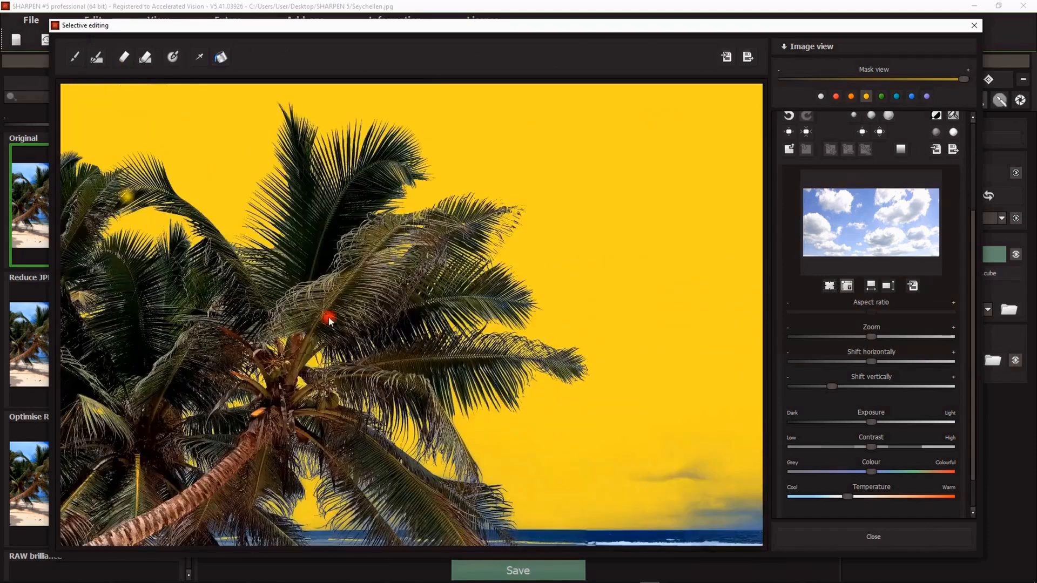
pyautogui.scroll(3, 316, 308)
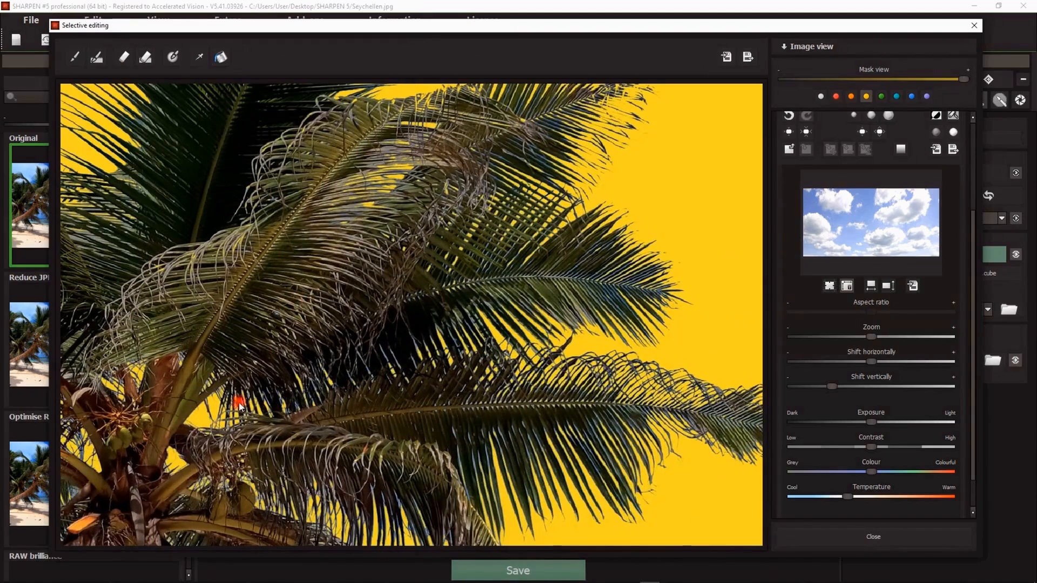
pyautogui.scroll(-5, 410, 377)
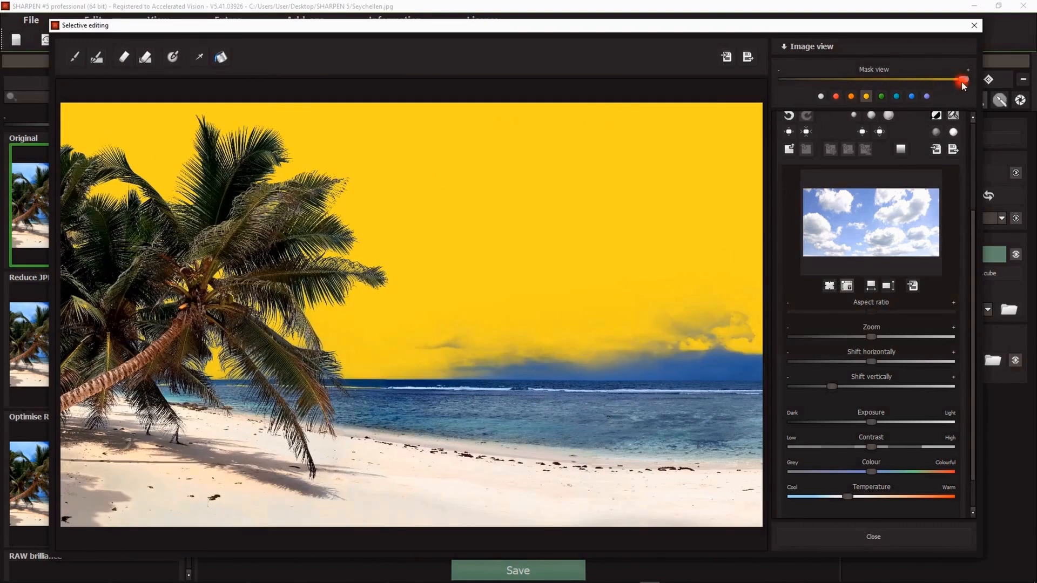
# Step: Turn the mask view overlay down to show the replaced sky and slightly lower the sky's exposure
pyautogui.moveTo(963, 78); pyautogui.dragTo(745, 76)
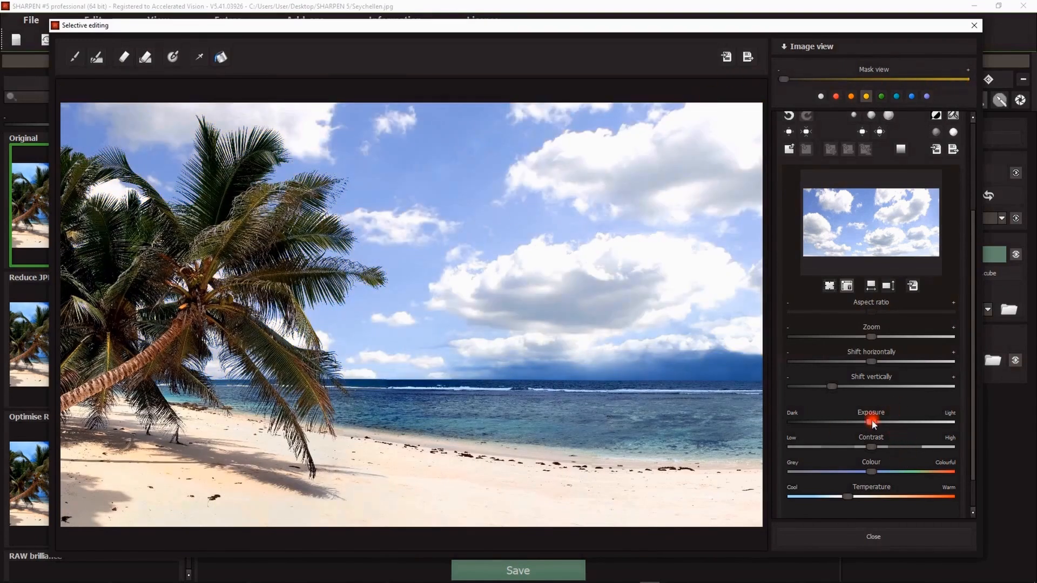
pyautogui.moveTo(871, 422); pyautogui.dragTo(860, 422)
pyautogui.scroll(-1, 415, 351)
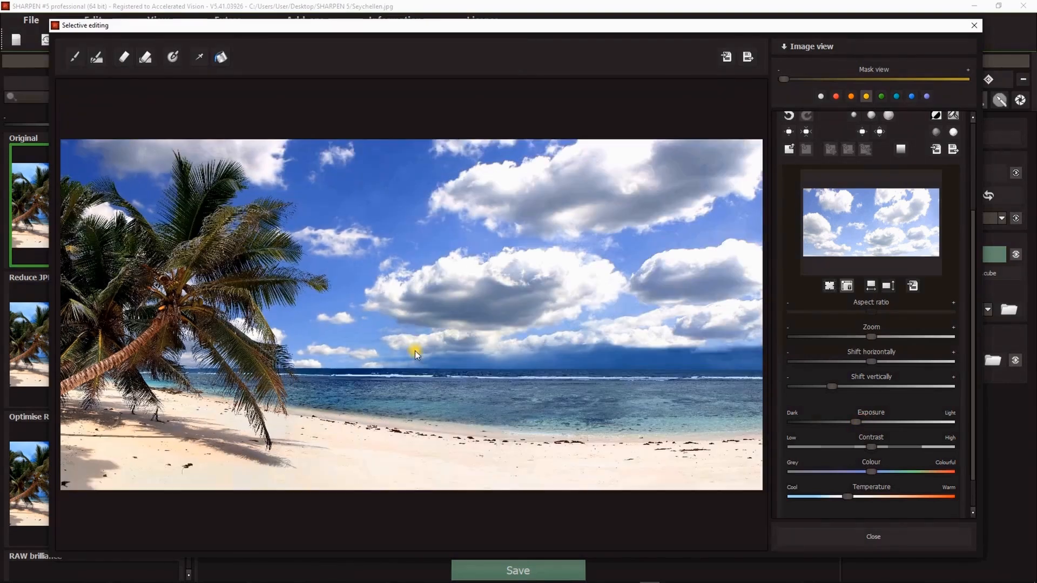
# Step: Compare the composited sky against the original image, then close the selective editing dialog
pyautogui.click(384, 352)
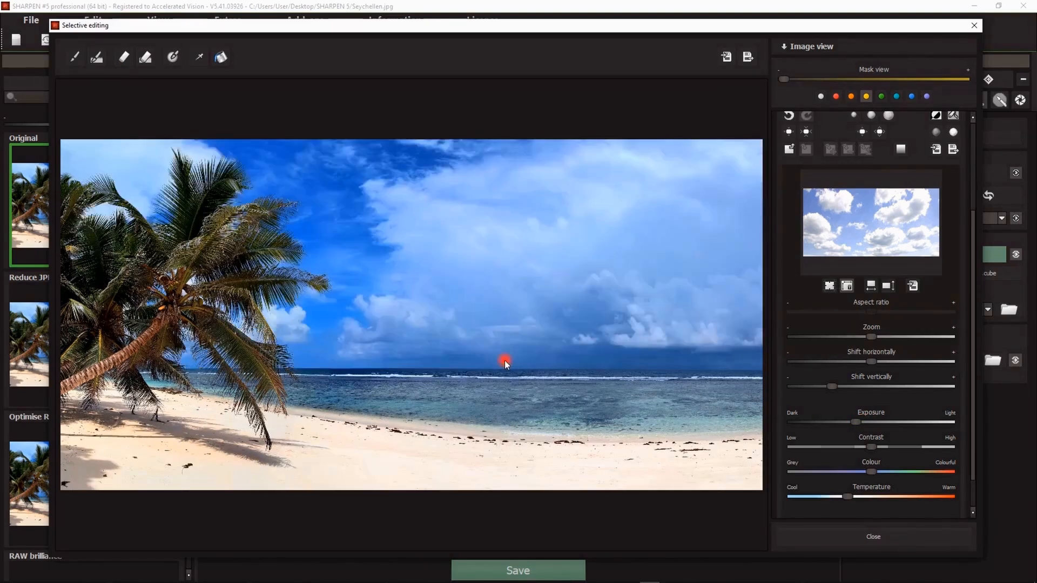
pyautogui.click(503, 359)
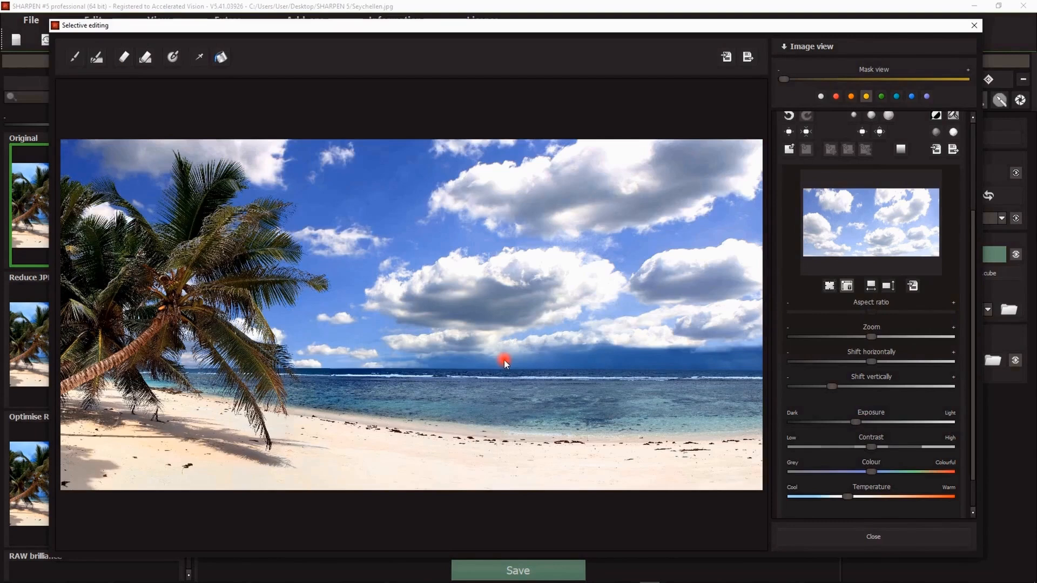
pyautogui.click(858, 536)
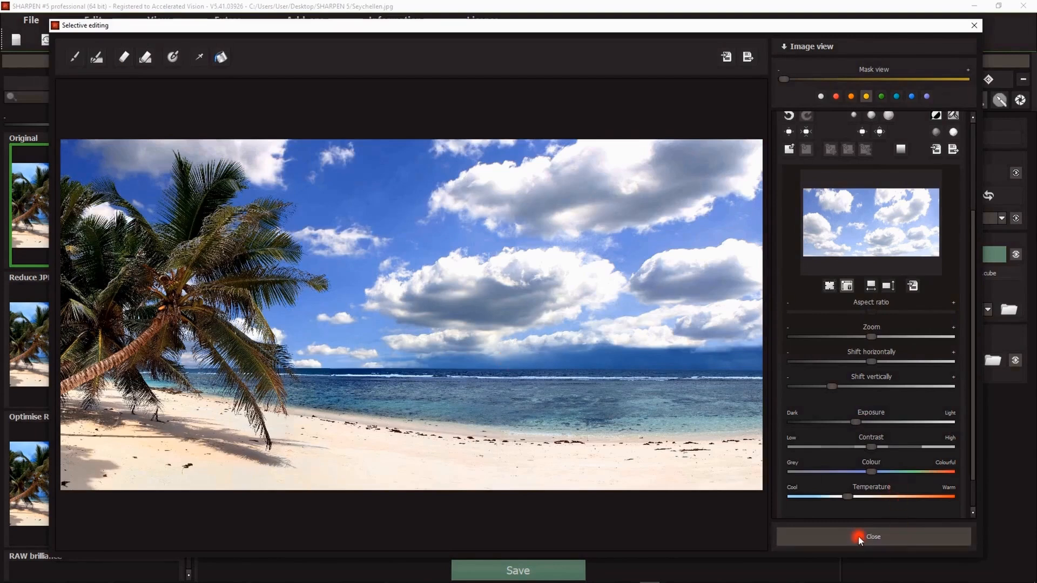